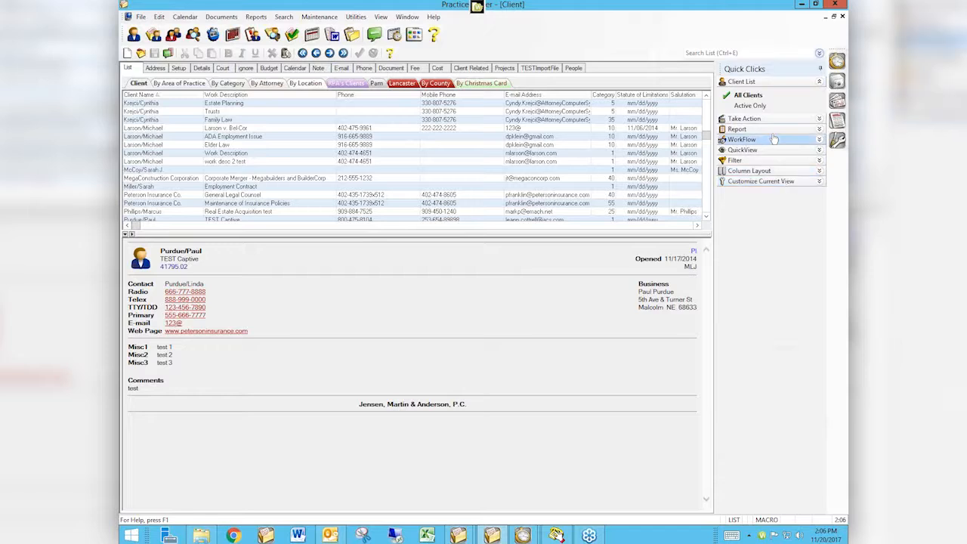
# Step: Collapse the Client List group in Quick Clicks and look through the Column Layout, Report and Filter groups
pyautogui.click(819, 81)
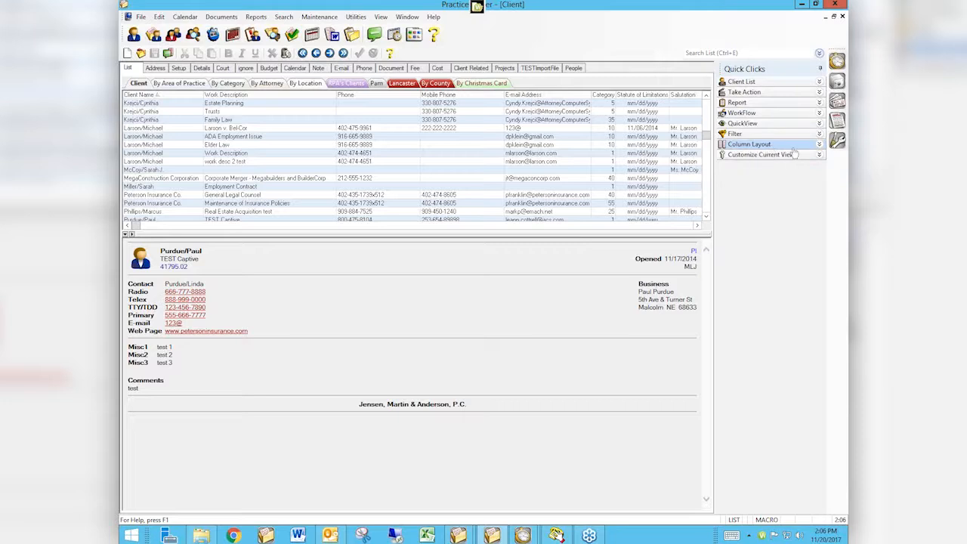
pyautogui.click(820, 145)
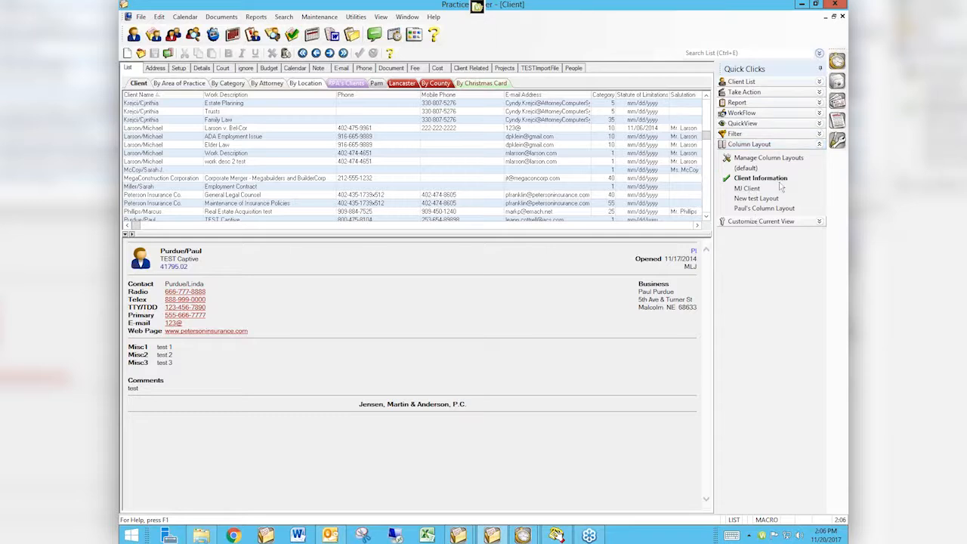
pyautogui.click(819, 144)
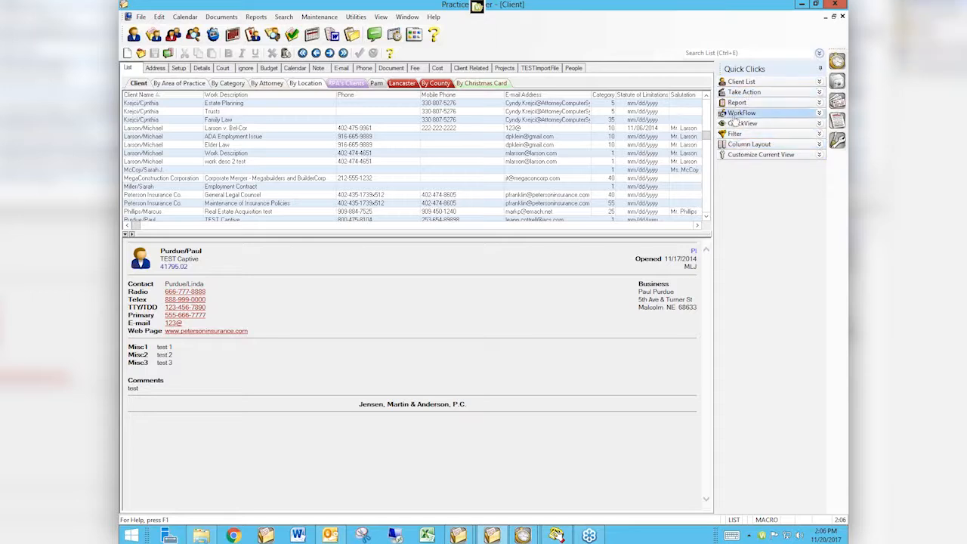
pyautogui.click(802, 103)
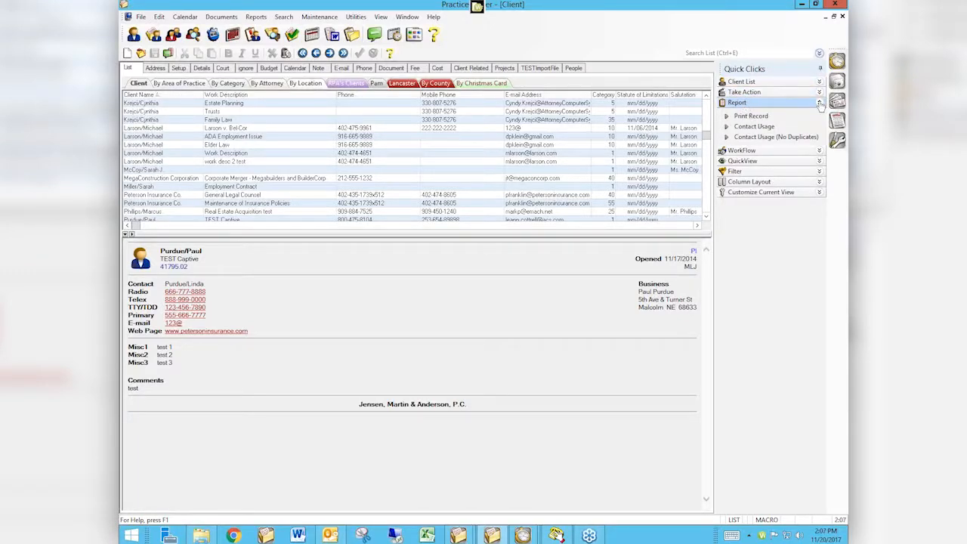
pyautogui.click(786, 103)
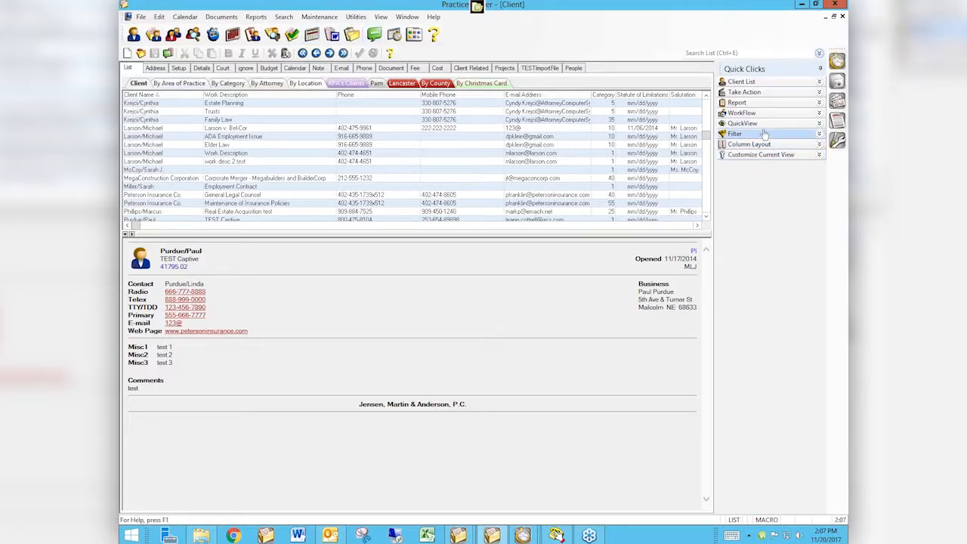
pyautogui.click(747, 134)
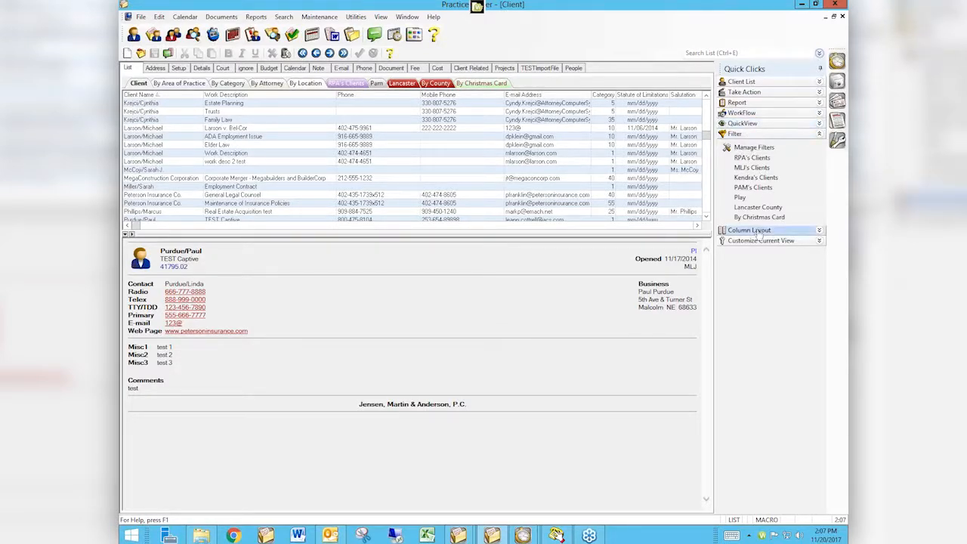
pyautogui.click(811, 230)
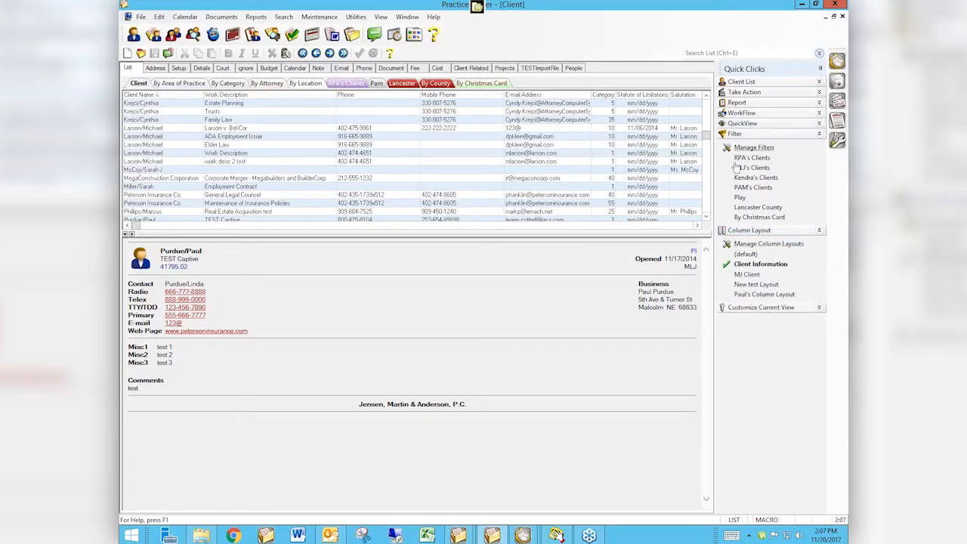
# Step: Open the Quick Clicks manager for the Client file and expand its Client List, Filter, QuickView and WorkFlow groups
pyautogui.click(756, 245)
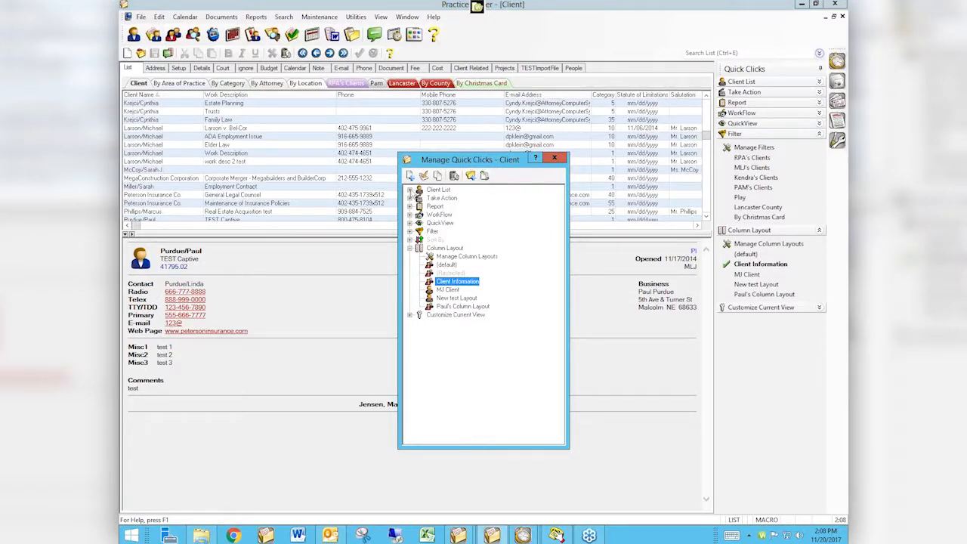
pyautogui.click(409, 190)
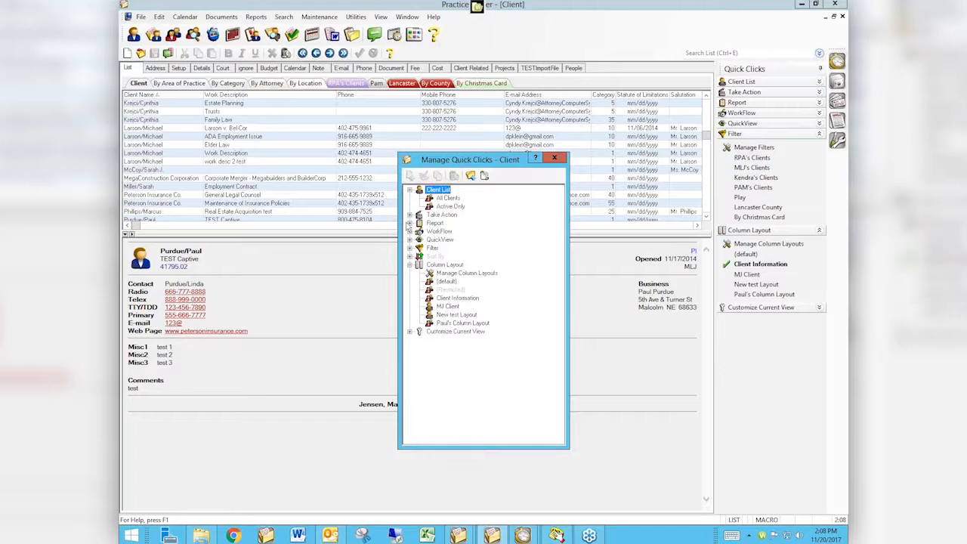
pyautogui.rightClick(447, 198)
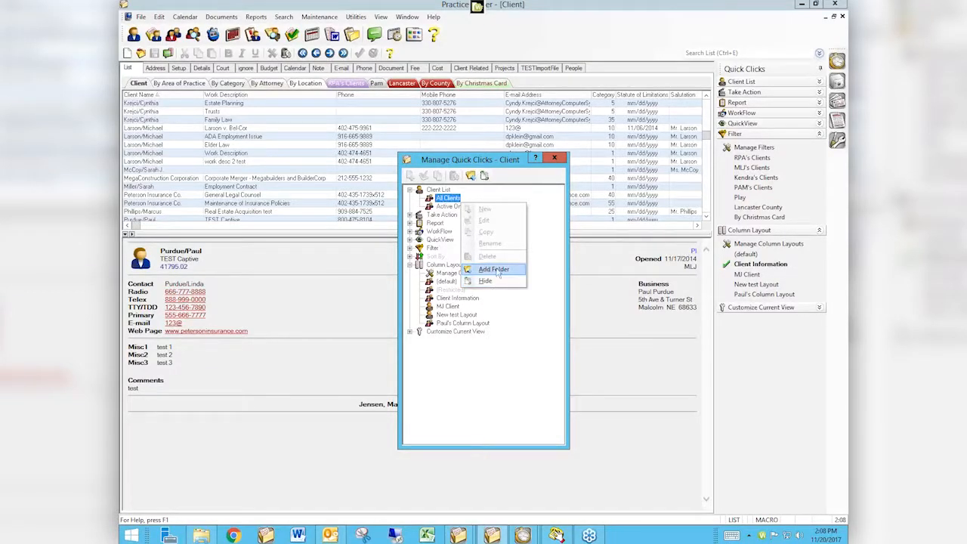
pyautogui.click(548, 235)
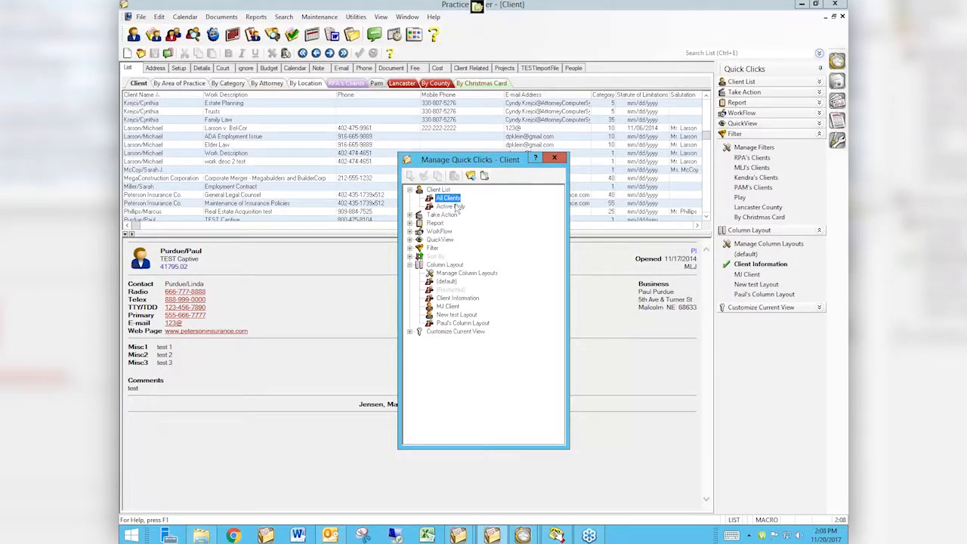
pyautogui.click(409, 248)
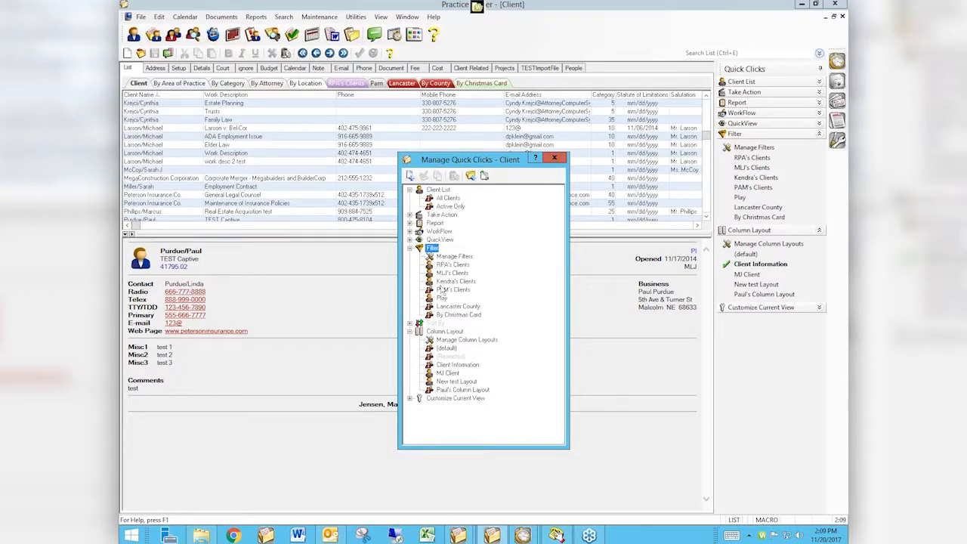
pyautogui.click(410, 241)
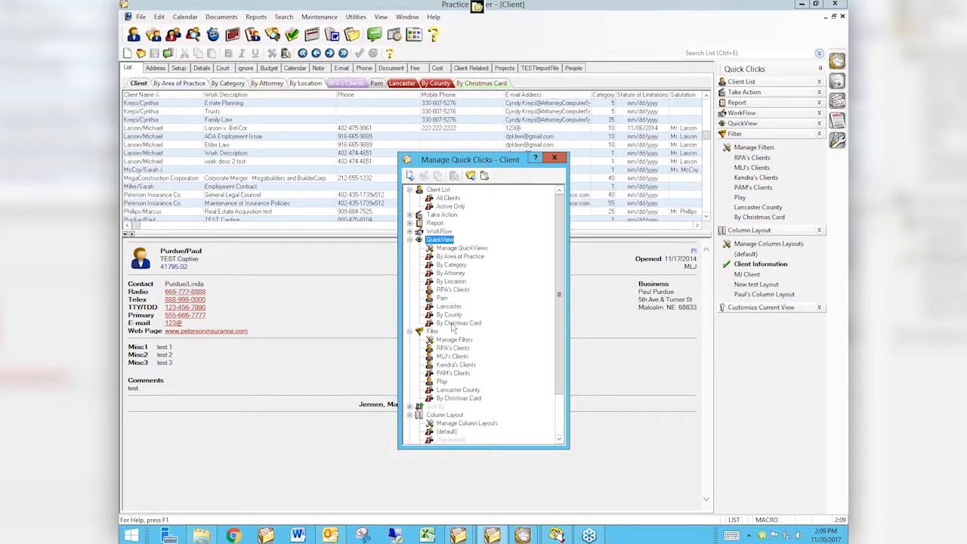
pyautogui.click(410, 231)
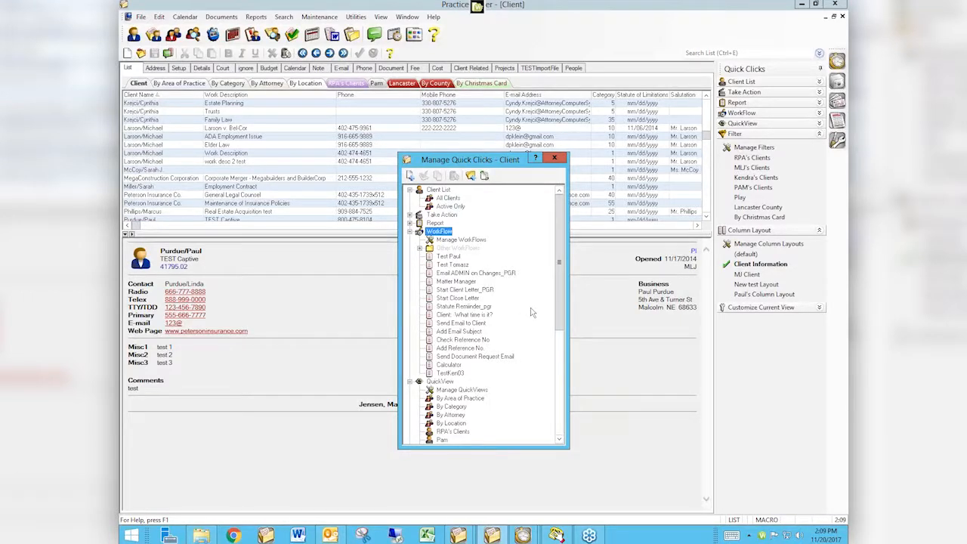
# Step: Add a folder named test to the WorkFlow group, directly below Manage WorkFlows
pyautogui.rightClick(446, 242)
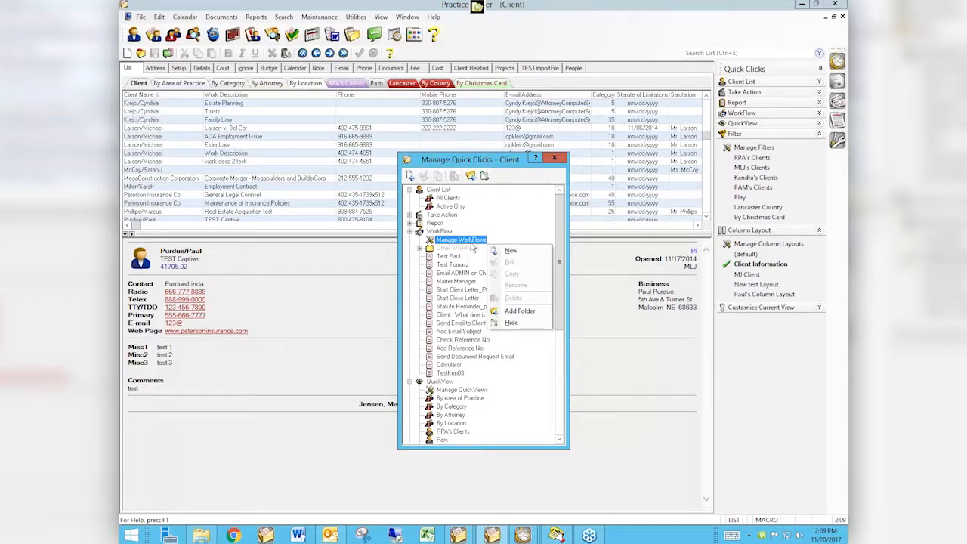
pyautogui.click(519, 311)
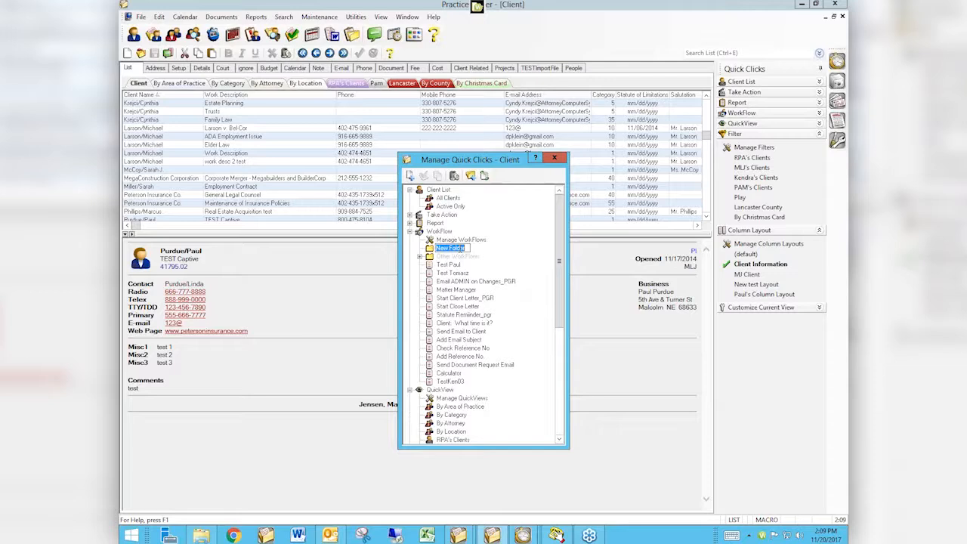
pyautogui.write('test')
pyautogui.press('Return')
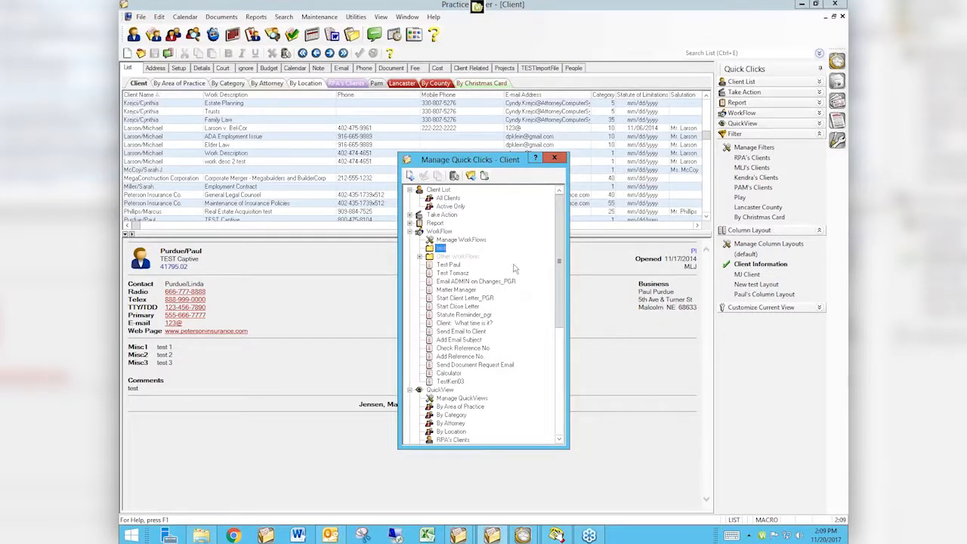
# Step: Move the first two workflows listed below the Other WorkFlows folder into the test folder and check the folder's contents
pyautogui.click(450, 270)
pyautogui.moveTo(451, 268); pyautogui.dragTo(447, 254)
pyautogui.moveTo(448, 251)
pyautogui.mouseDown()
pyautogui.moveTo(445, 276)
pyautogui.moveTo(447, 262)
pyautogui.mouseUp()
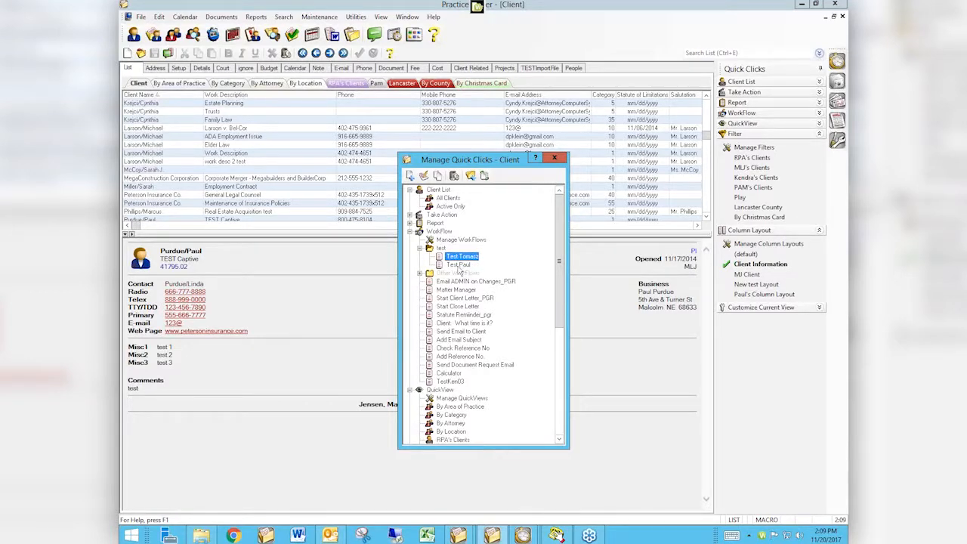
pyautogui.click(420, 248)
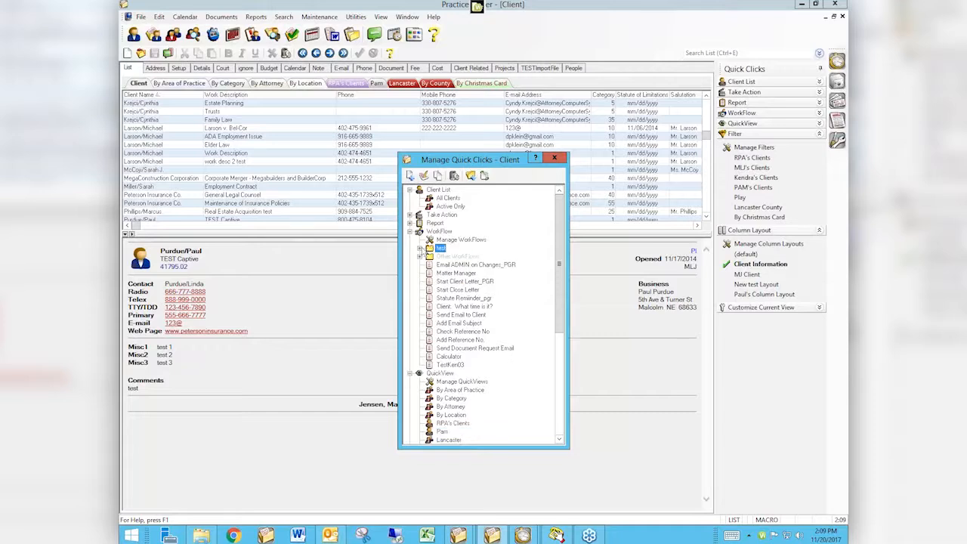
pyautogui.click(419, 249)
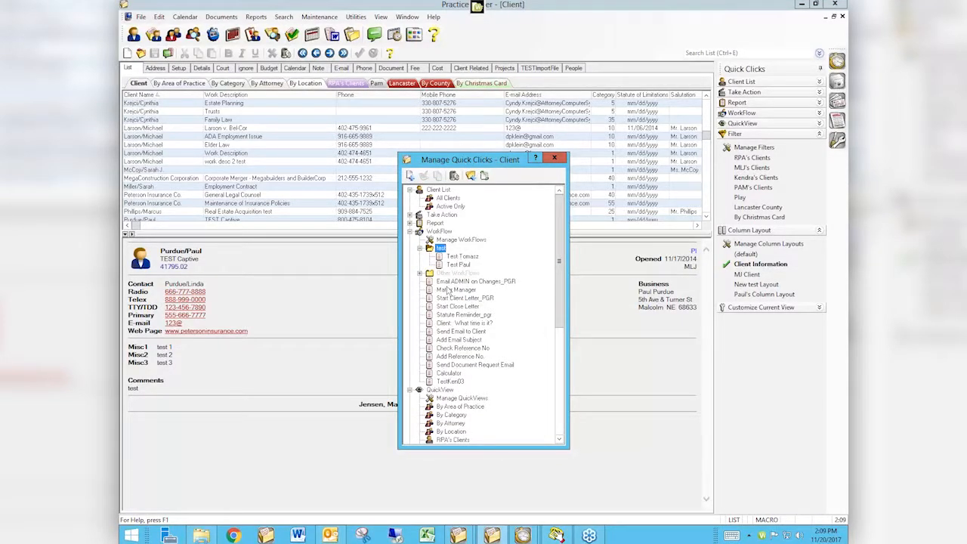
# Step: Collapse the test folder and move the Add Email Subject workflow directly above Email ADMIN on Changes_PGR
pyautogui.click(420, 248)
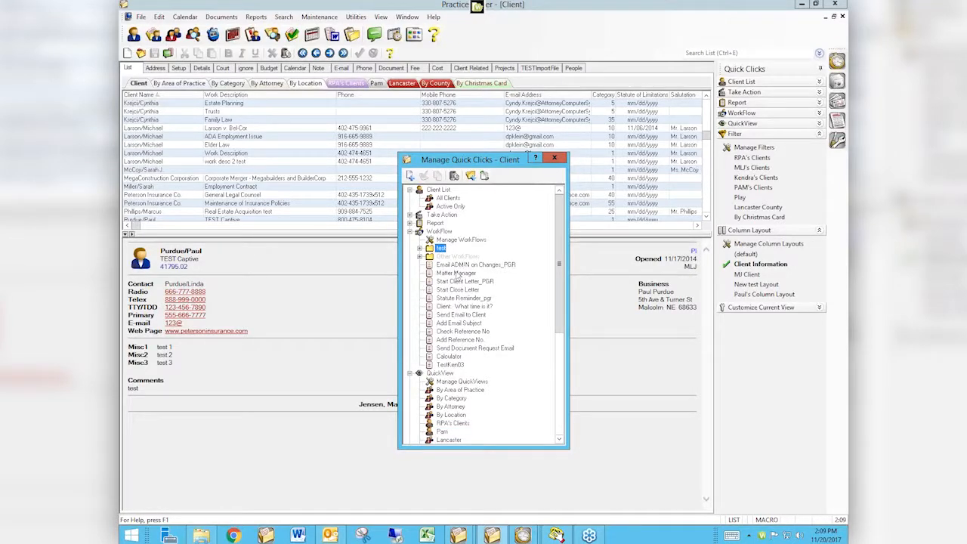
pyautogui.click(444, 323)
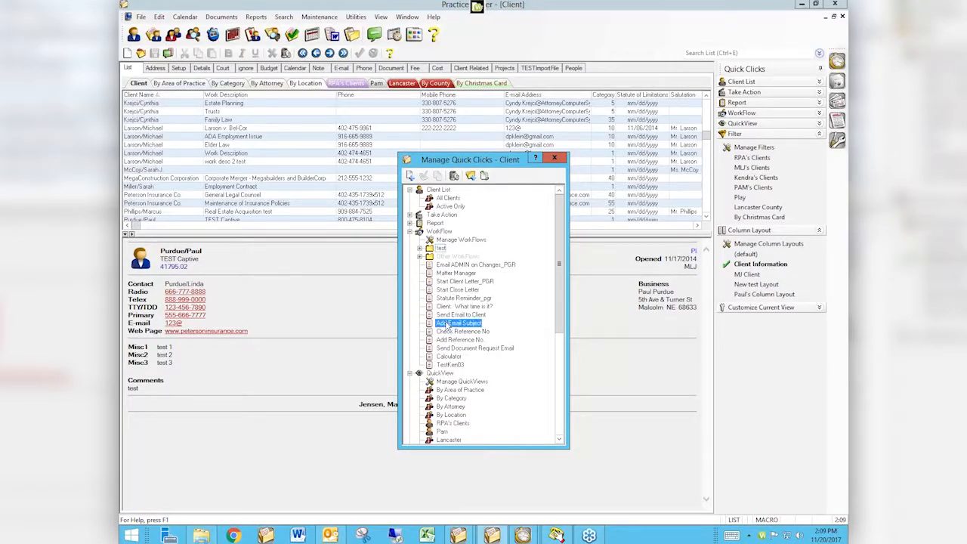
pyautogui.moveTo(442, 325); pyautogui.dragTo(443, 266)
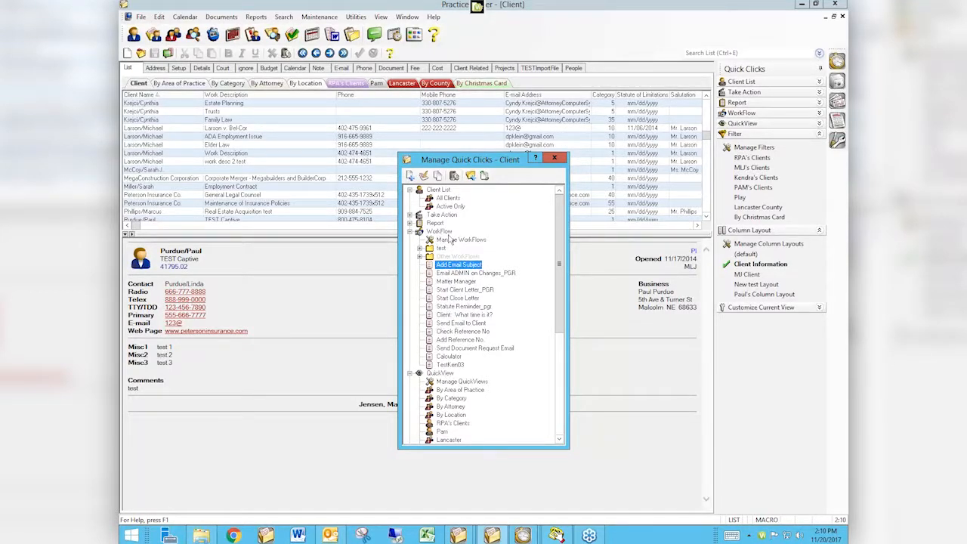
# Step: Collapse the groups below Client List, move Column Layout directly above Take Action, and close the Quick Clicks manager
pyautogui.click(410, 232)
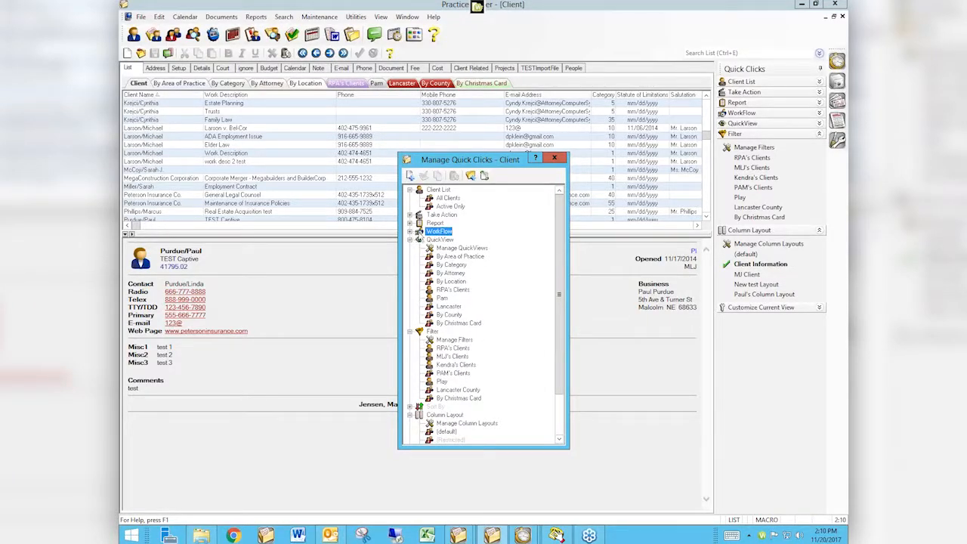
pyautogui.click(409, 240)
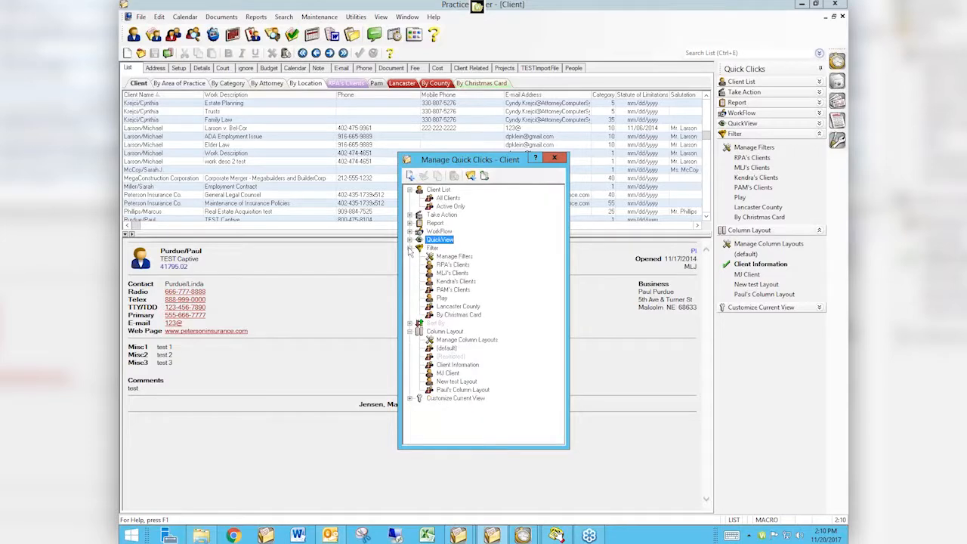
pyautogui.click(410, 323)
pyautogui.click(409, 323)
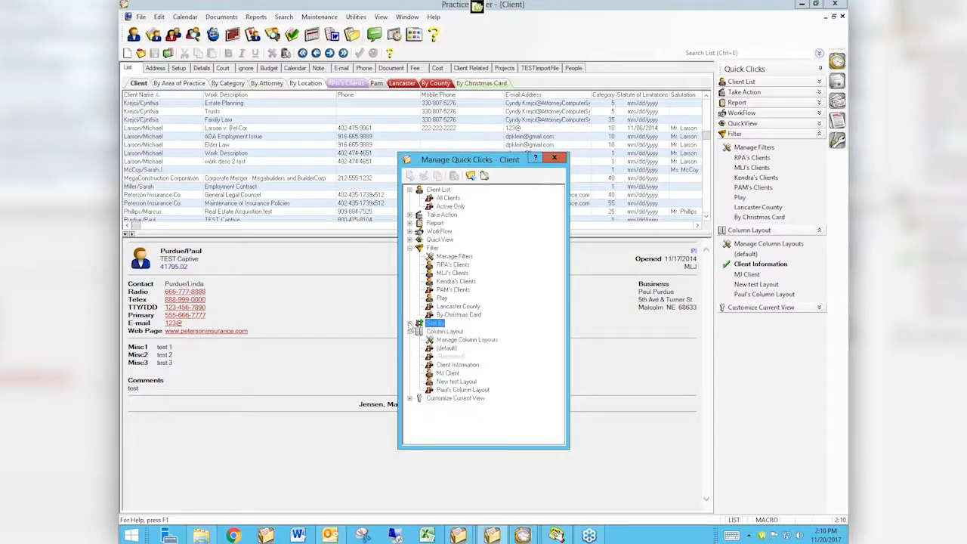
pyautogui.click(410, 248)
pyautogui.click(410, 265)
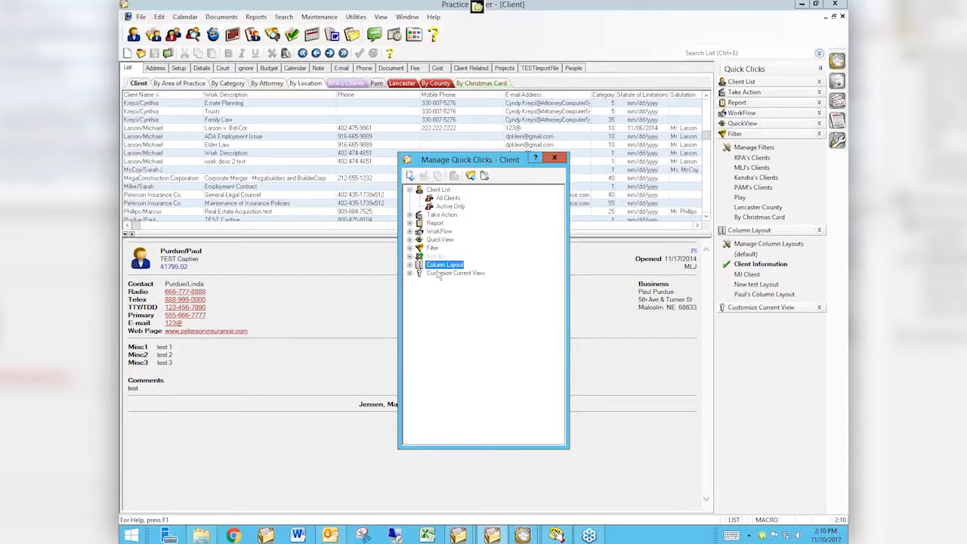
pyautogui.moveTo(427, 265); pyautogui.dragTo(420, 216)
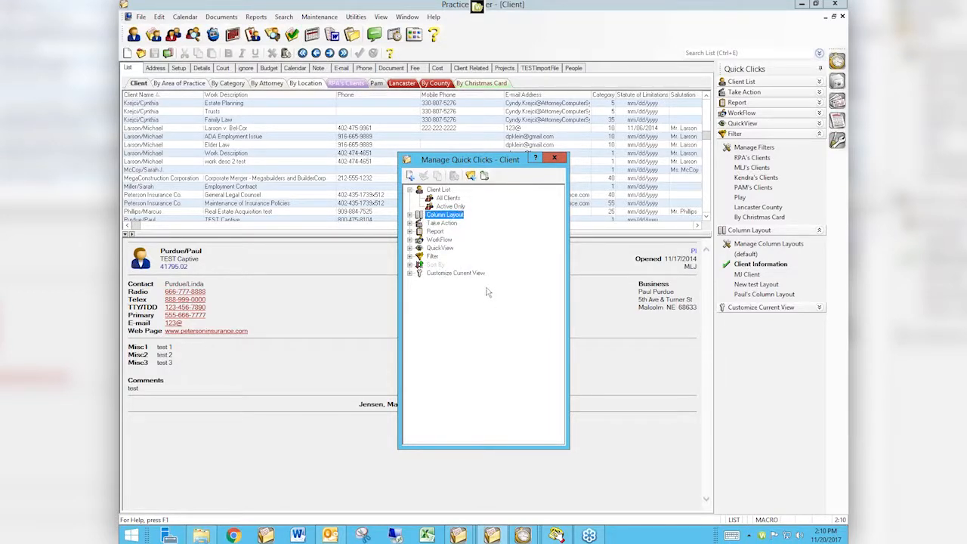
pyautogui.click(555, 158)
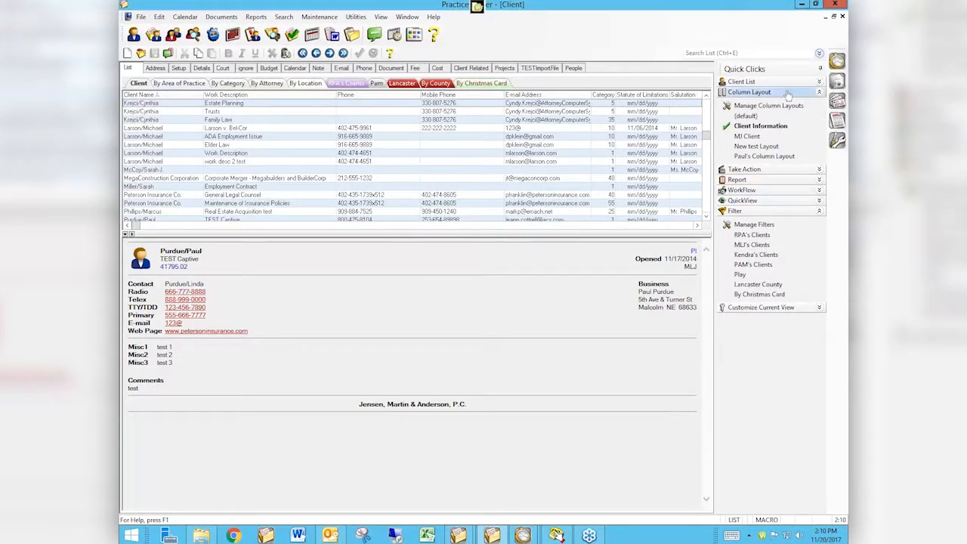
# Step: Examine the reordered WorkFlow group and its test folder in Quick Clicks, and close the Client file
pyautogui.click(749, 92)
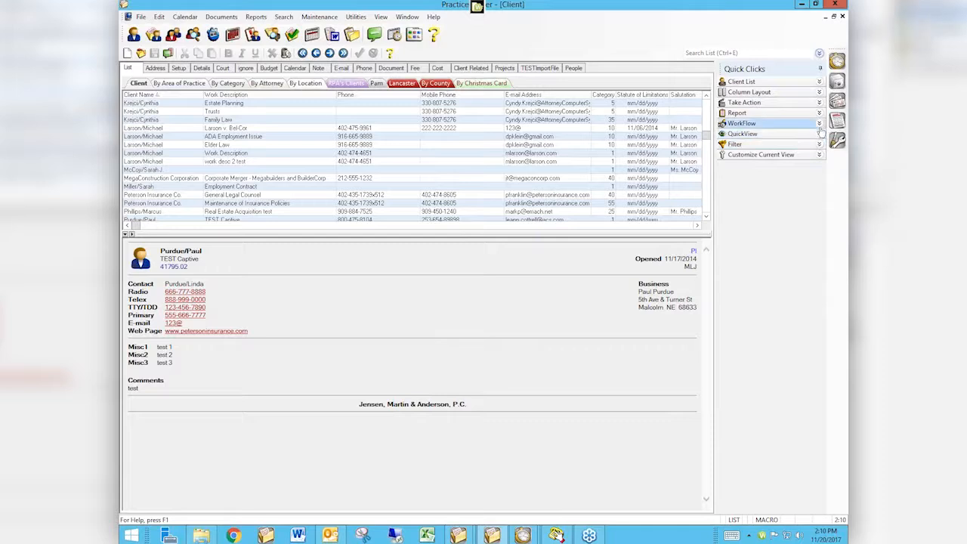
pyautogui.click(819, 124)
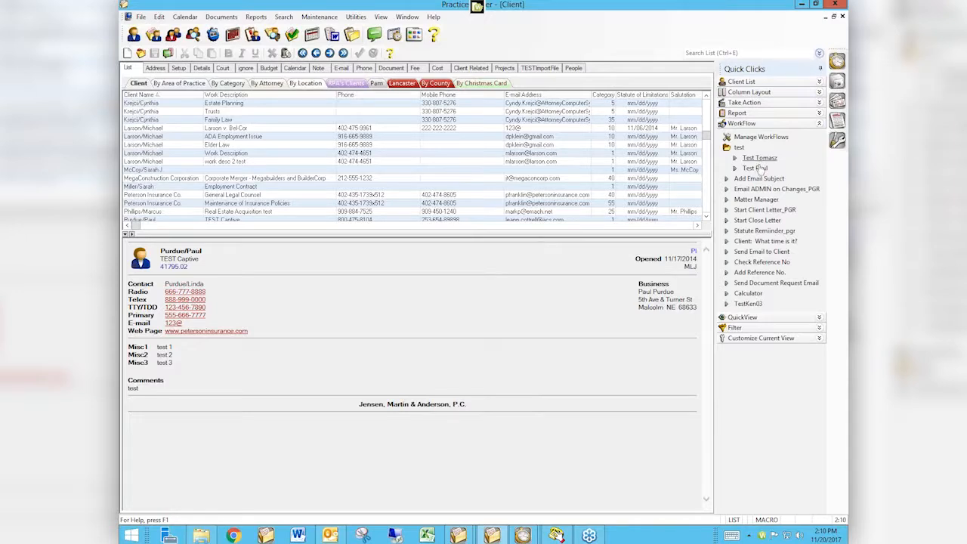
pyautogui.click(729, 150)
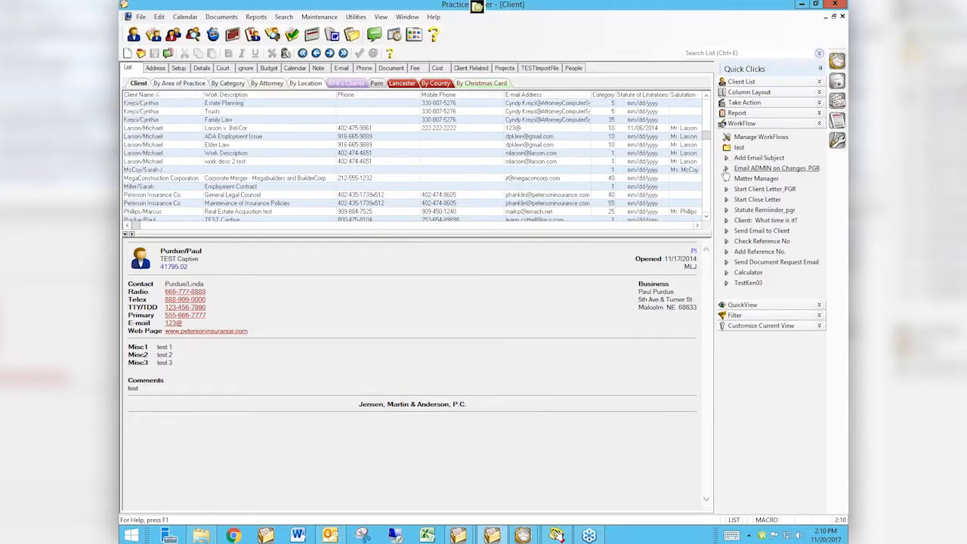
pyautogui.click(727, 149)
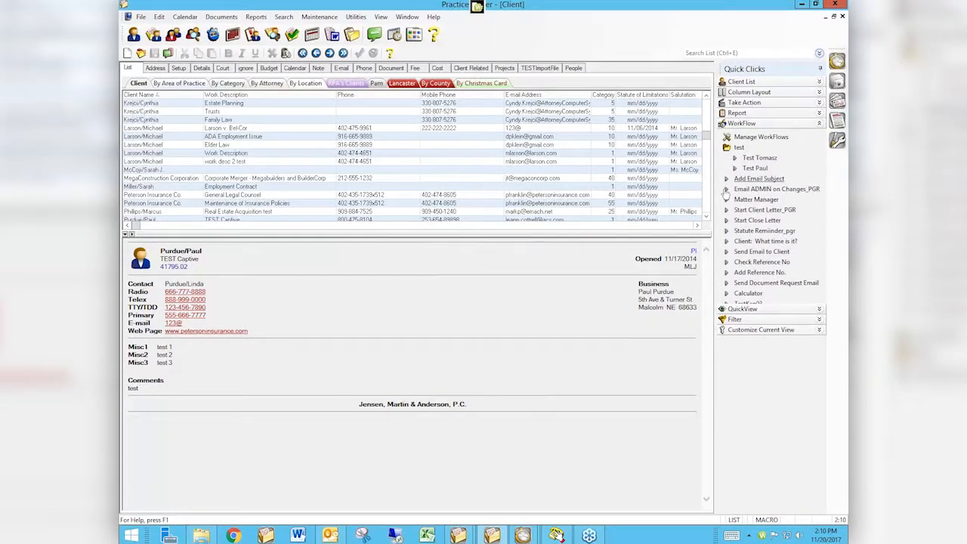
pyautogui.click(728, 149)
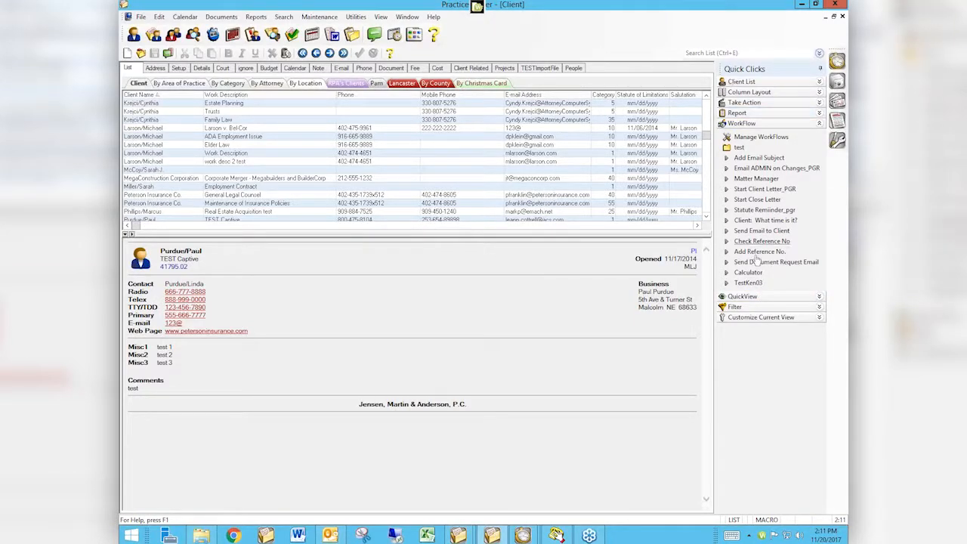
pyautogui.click(843, 16)
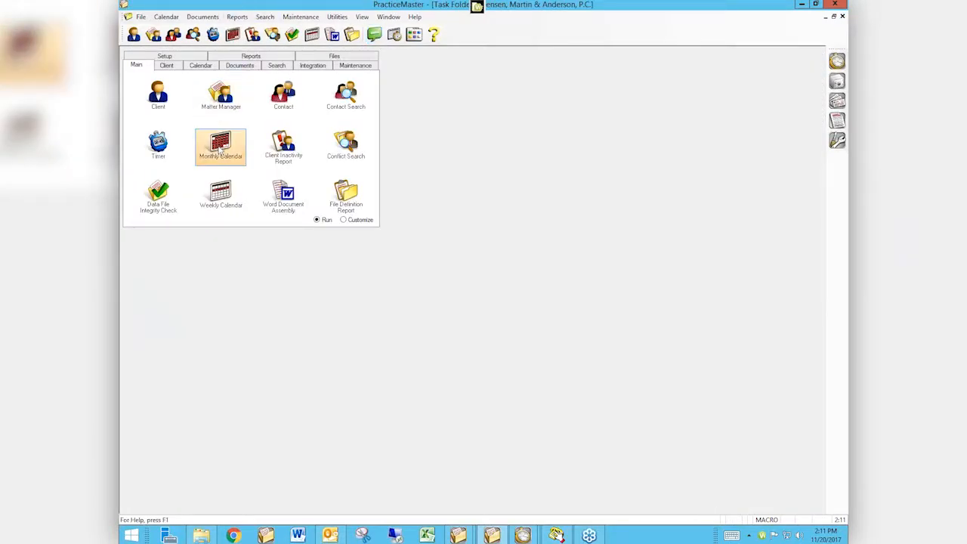
# Step: Open the Calendar File, examine the groups and items in its Quick Clicks pane, and close the file
pyautogui.click(195, 67)
pyautogui.click(161, 95)
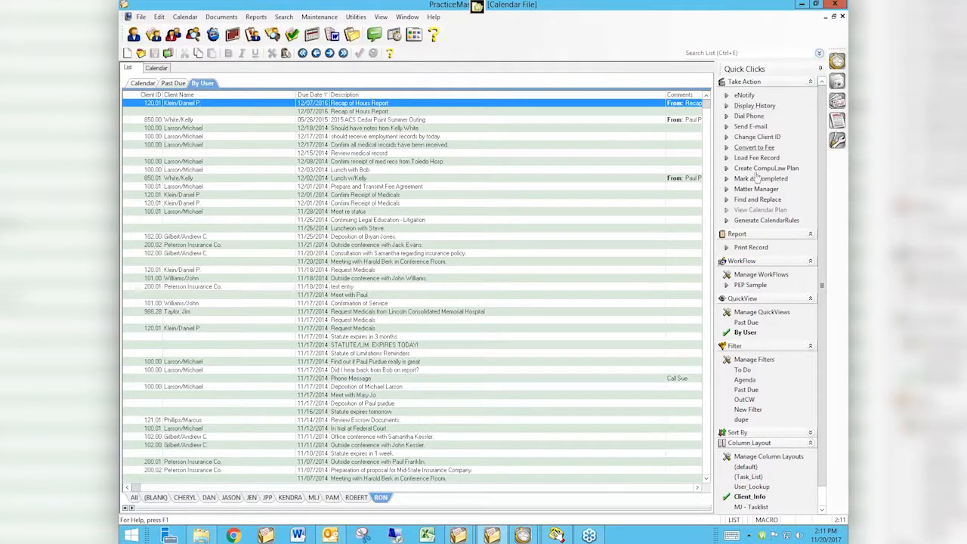
pyautogui.click(843, 17)
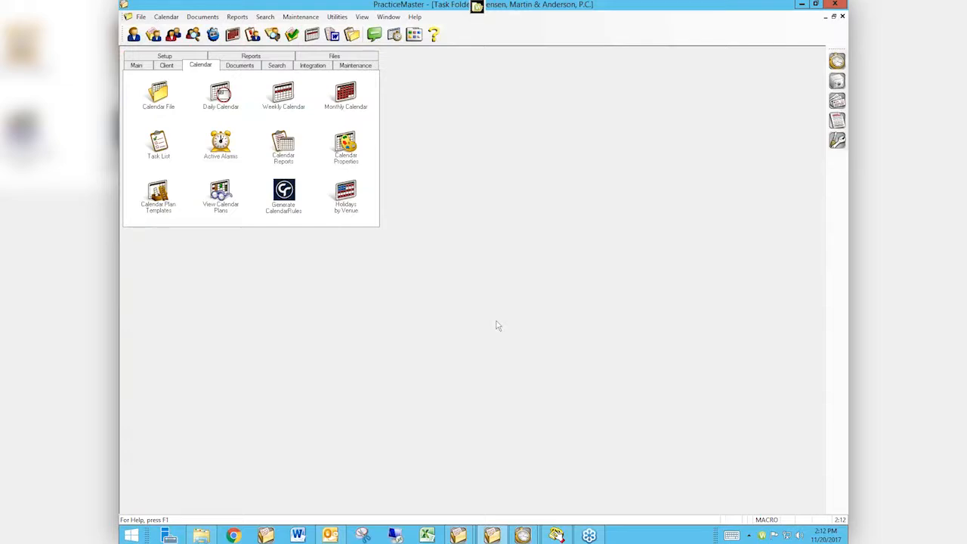
# Step: Reopen the Client file, view the Bel-Cor matter's full record with its Quick Clicks, and return to the client list
pyautogui.click(130, 67)
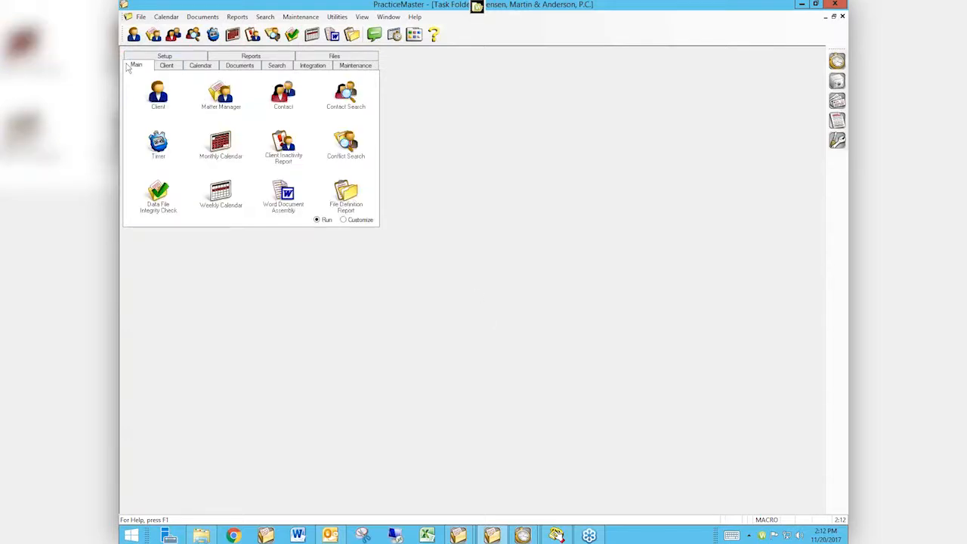
pyautogui.click(161, 94)
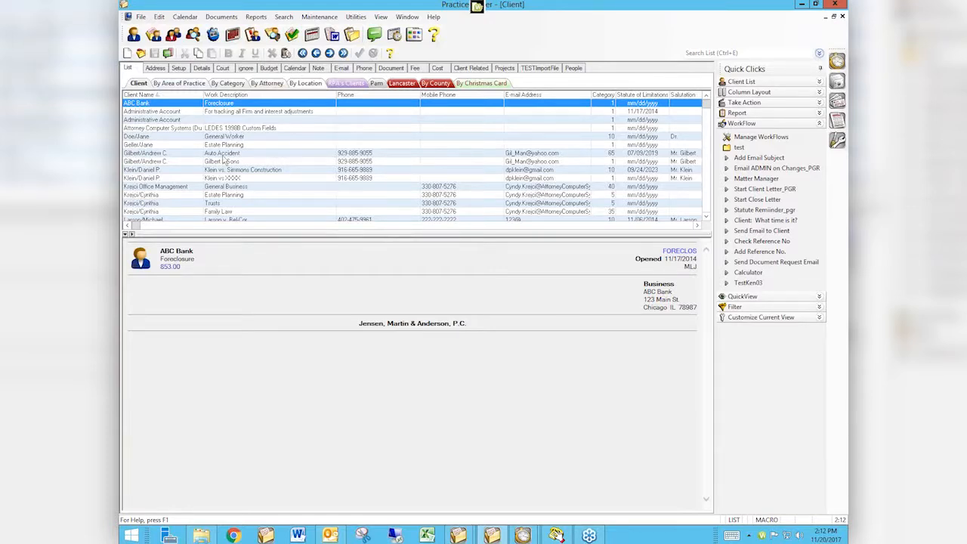
pyautogui.click(706, 207)
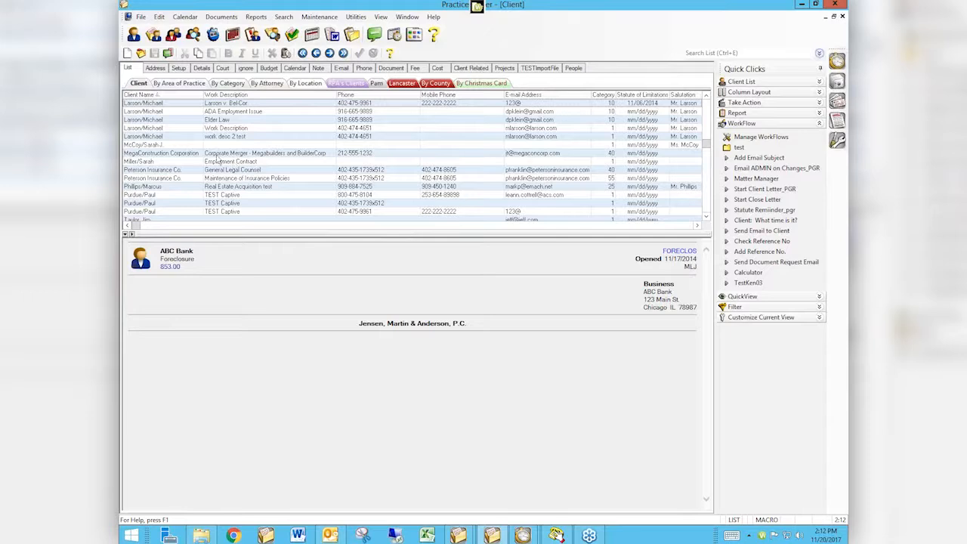
pyautogui.click(249, 104)
pyautogui.doubleClick(249, 104)
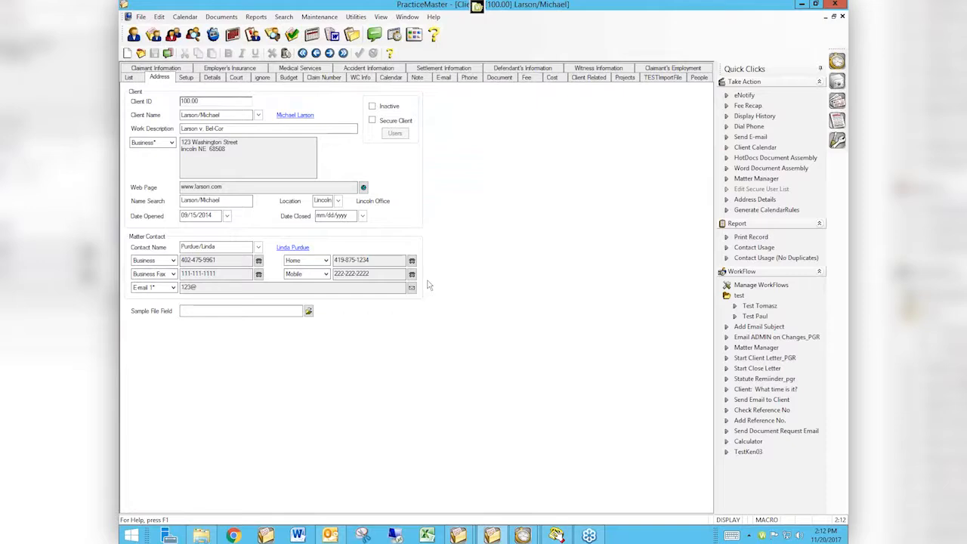
pyautogui.click(130, 78)
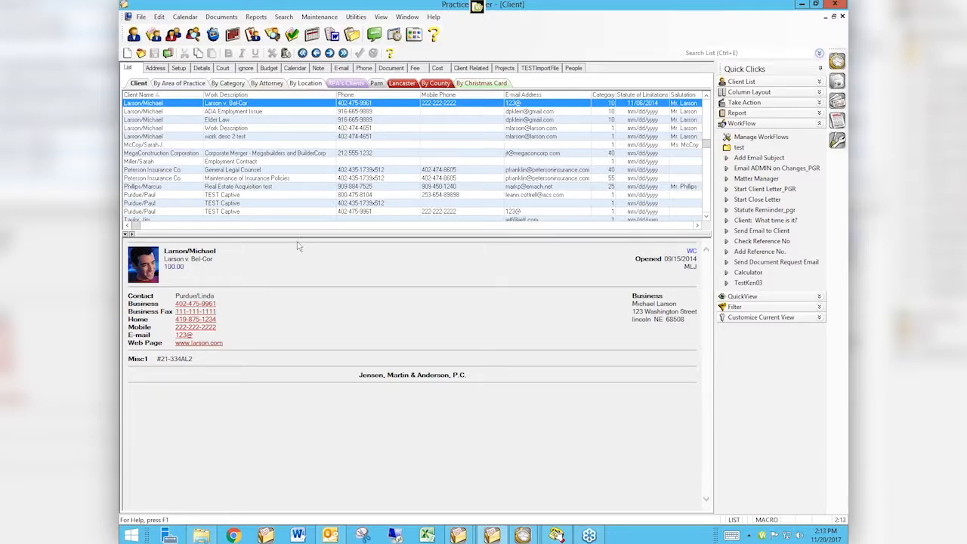
# Step: Dial the Bel-Cor matter contact's mobile number from the client preview, with Start Timer enabled and assigned to that client
pyautogui.click(328, 163)
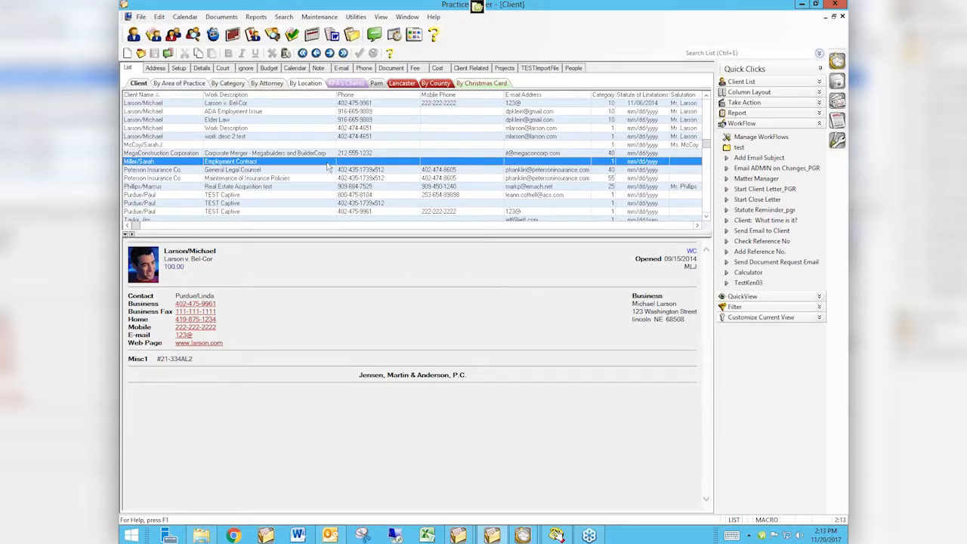
pyautogui.click(255, 104)
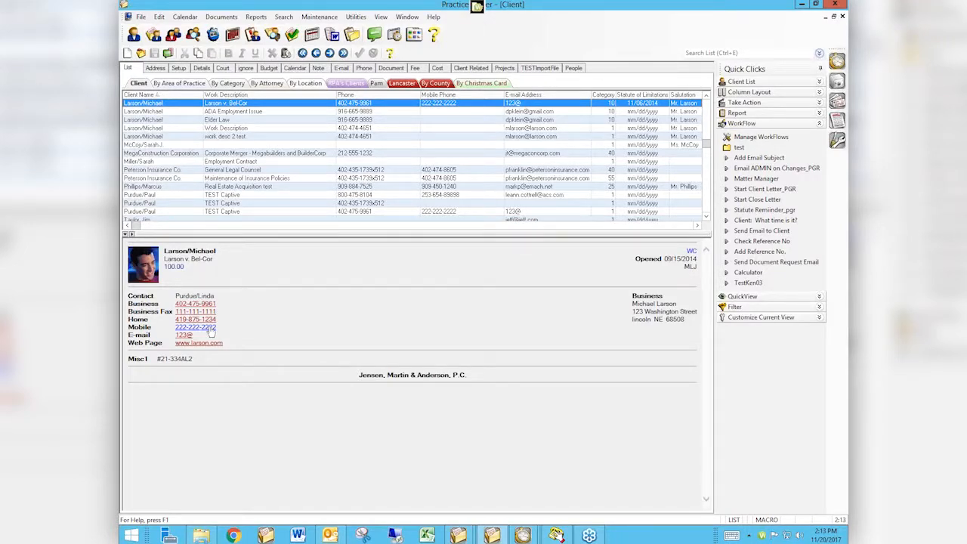
pyautogui.click(211, 329)
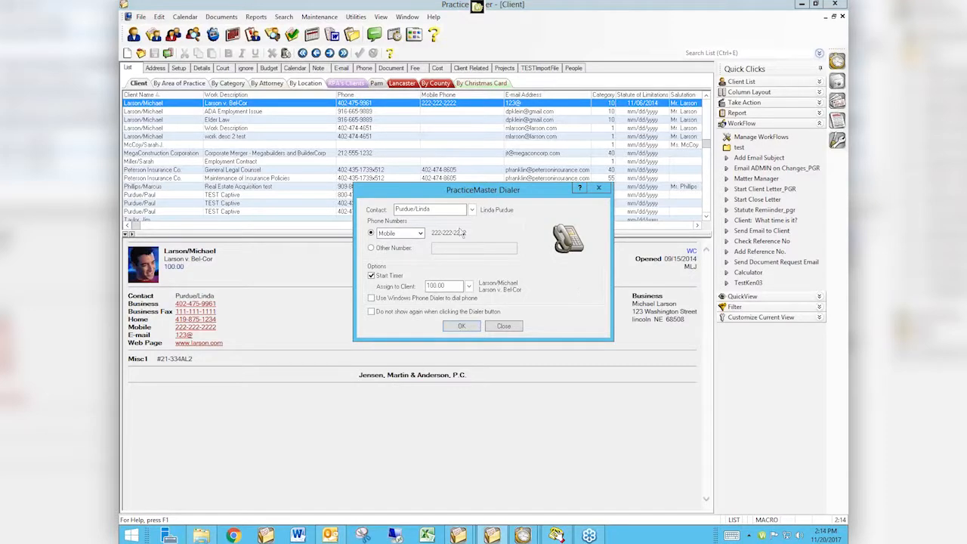
pyautogui.click(461, 328)
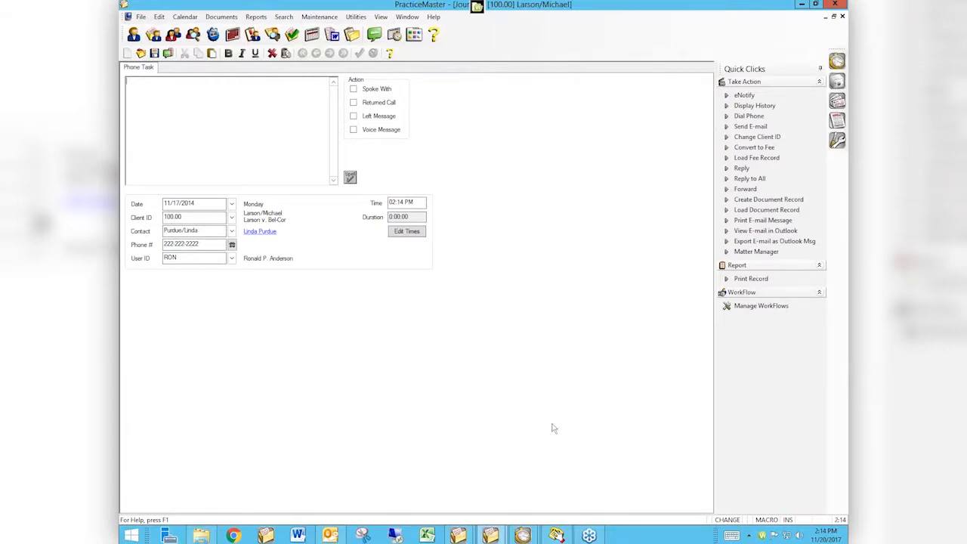
# Step: Check the running timer for the phone call, minimize it, and bring it back to stop the timing
pyautogui.moveTo(492, 535)
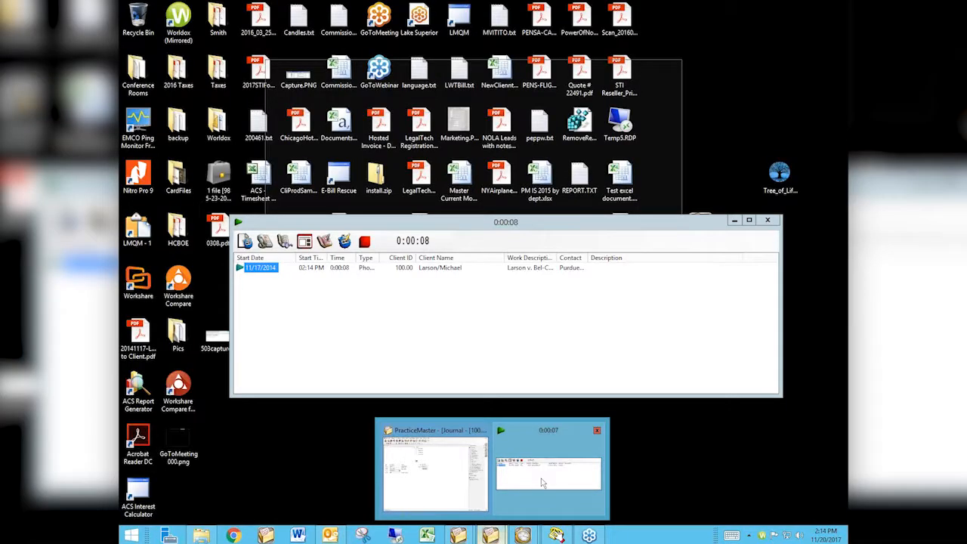
pyautogui.click(544, 476)
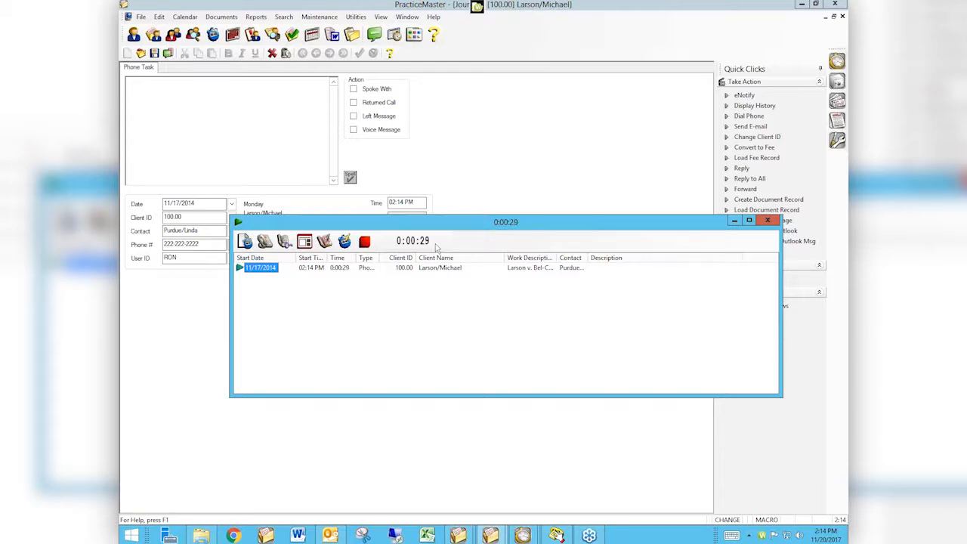
pyautogui.click(734, 221)
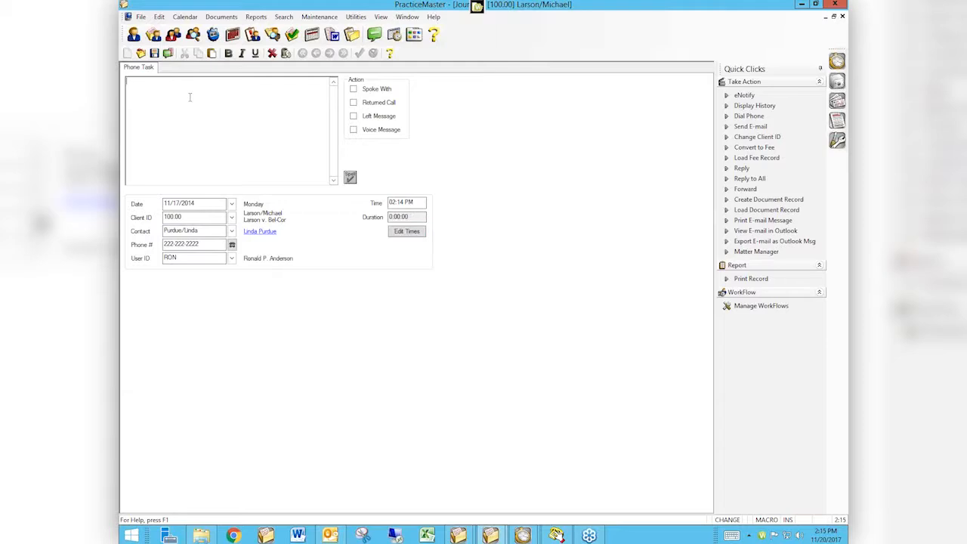
pyautogui.click(491, 535)
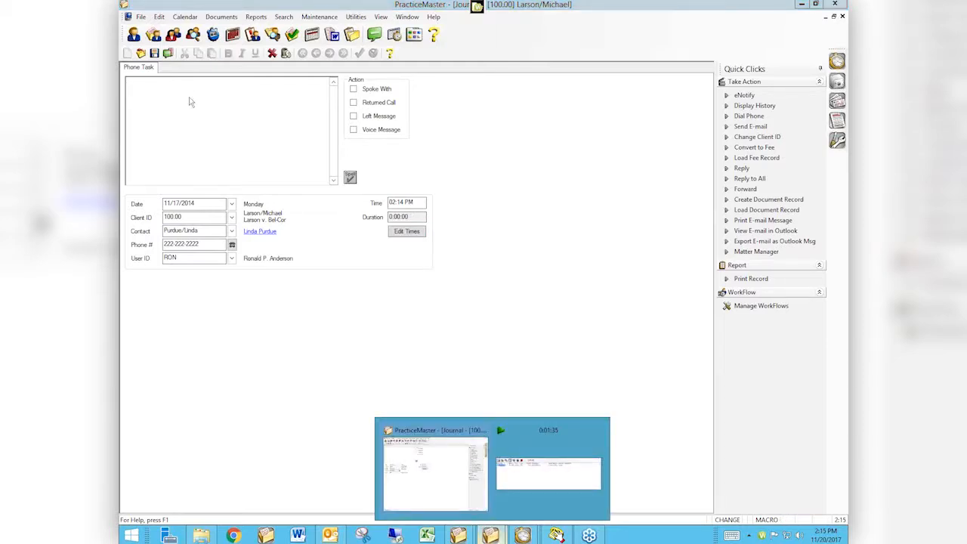
pyautogui.click(563, 479)
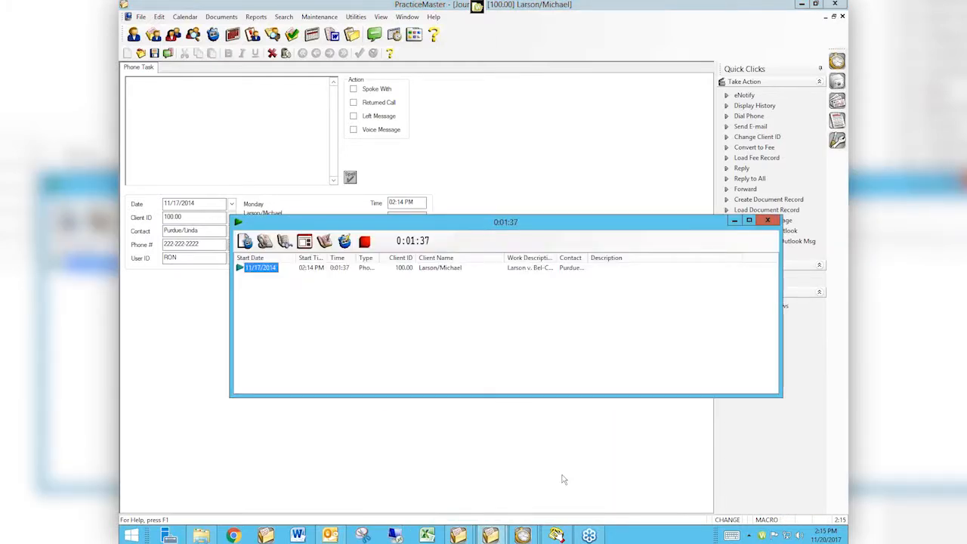
pyautogui.click(364, 241)
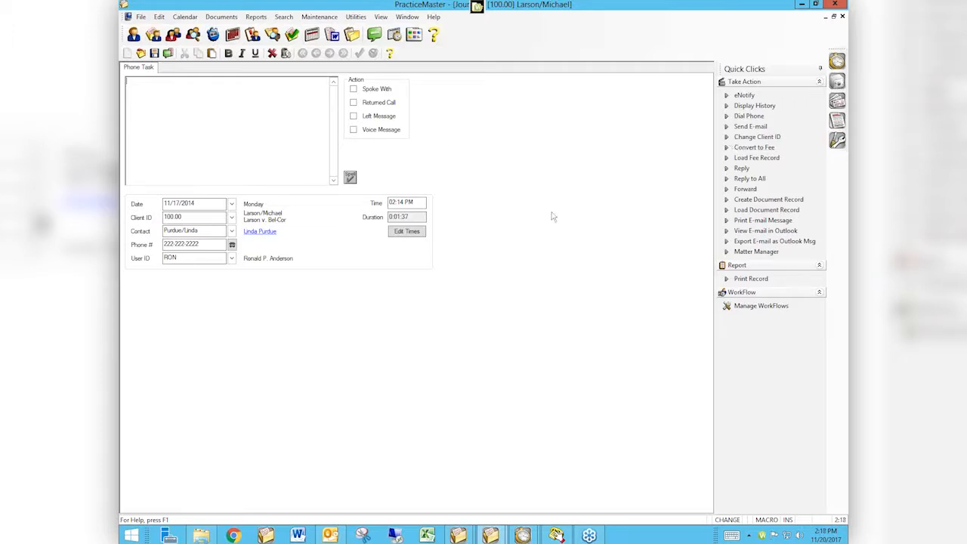
# Step: Close the timer window and the phone task journal record to return to the client list
pyautogui.click(842, 16)
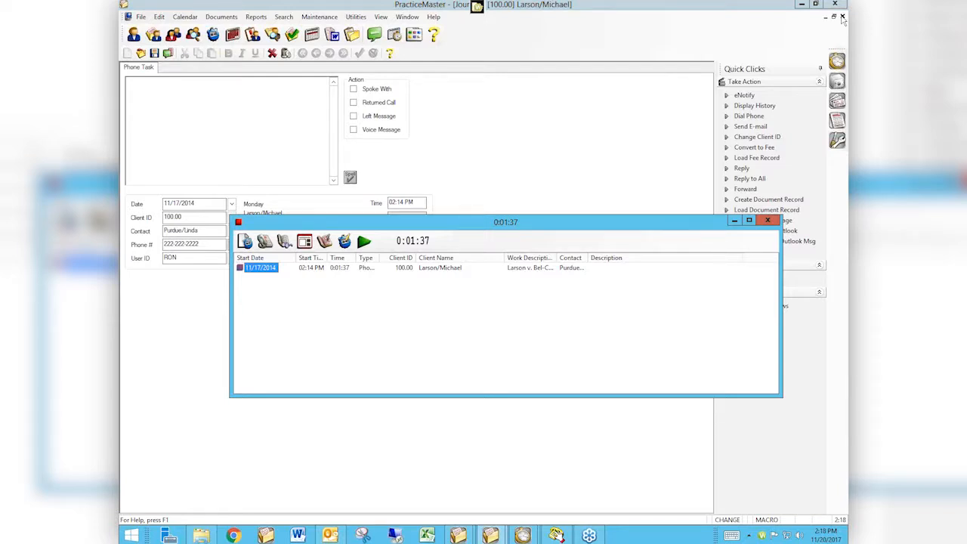
pyautogui.click(768, 221)
pyautogui.click(842, 17)
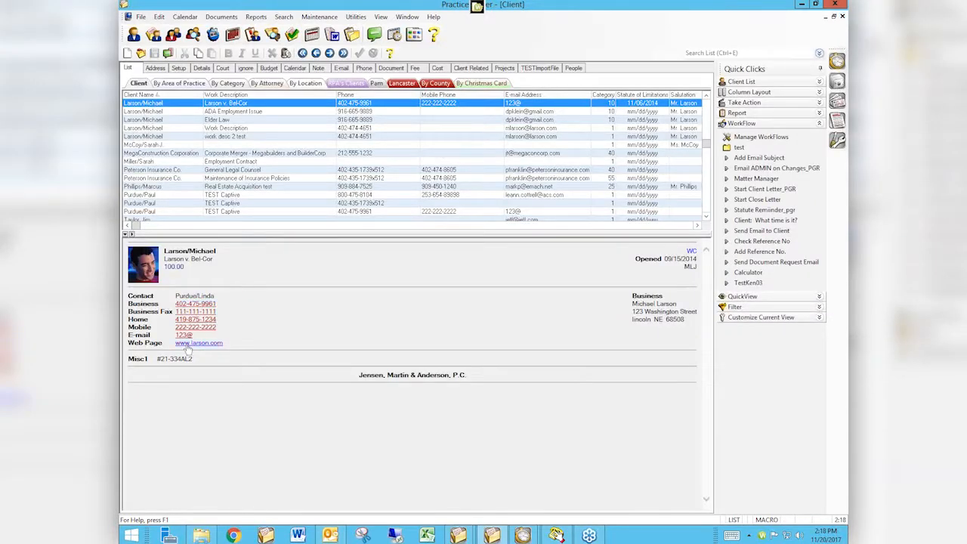
# Step: Open the Bel-Cor matter's record, view the dialer for its contact's business number, and close the dialer without calling
pyautogui.doubleClick(265, 104)
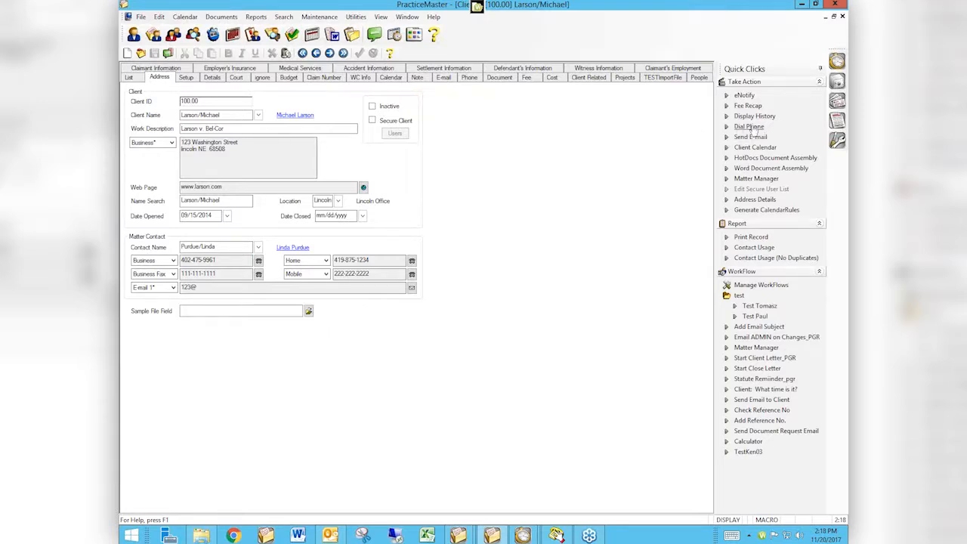
pyautogui.click(750, 127)
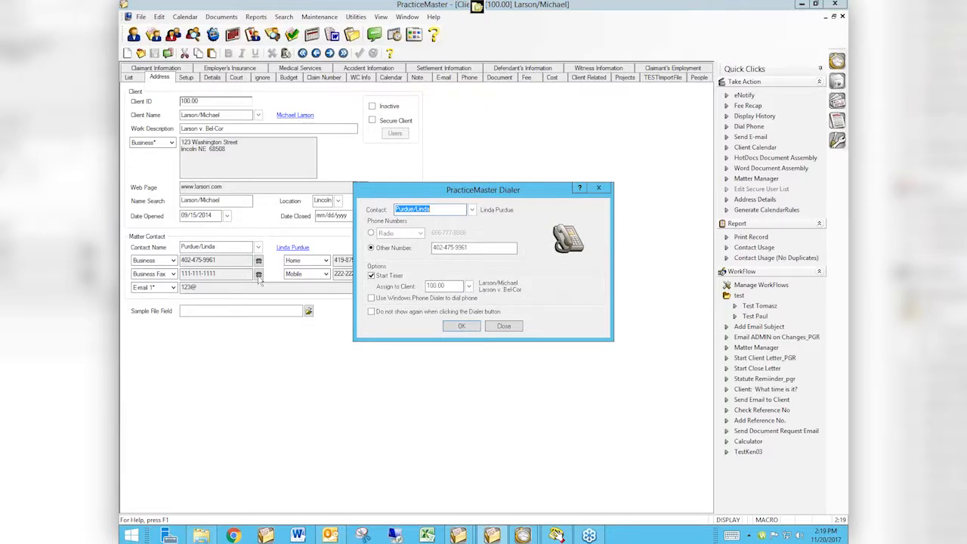
pyautogui.click(506, 327)
pyautogui.click(233, 536)
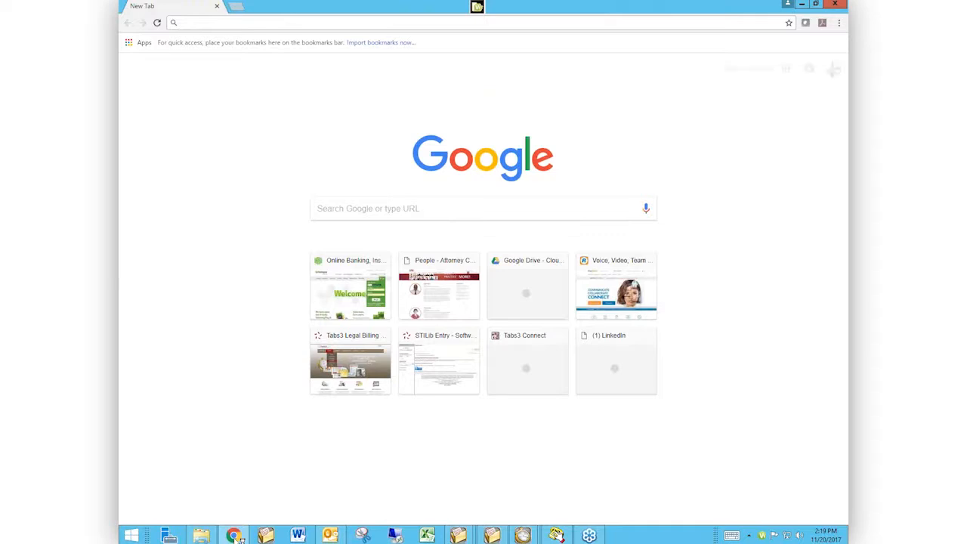
pyautogui.write('att')
pyautogui.press('Return')
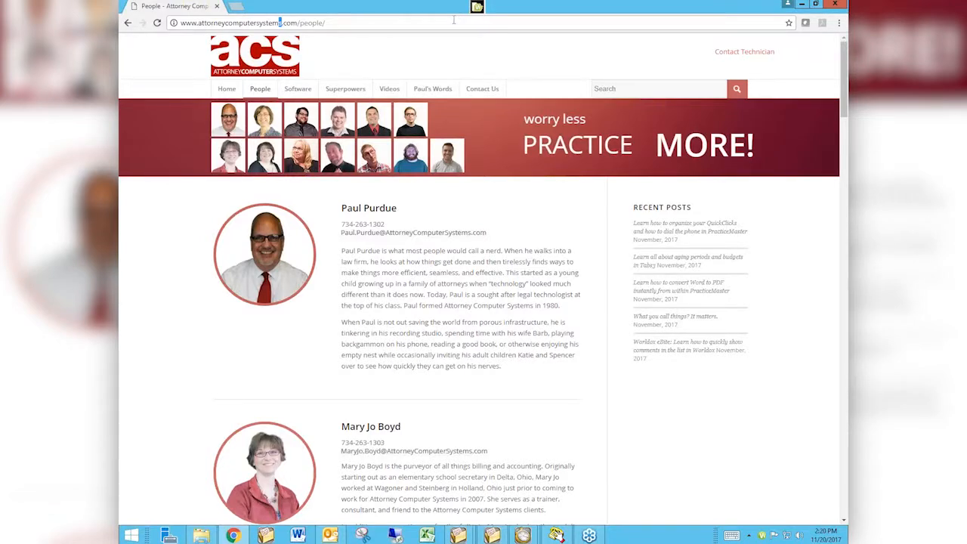
pyautogui.moveTo(387, 90)
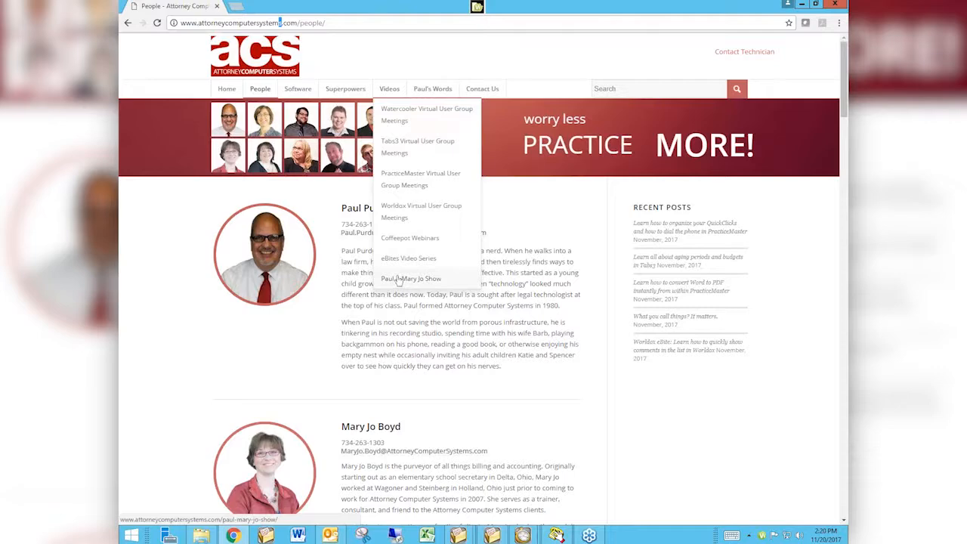
pyautogui.click(392, 92)
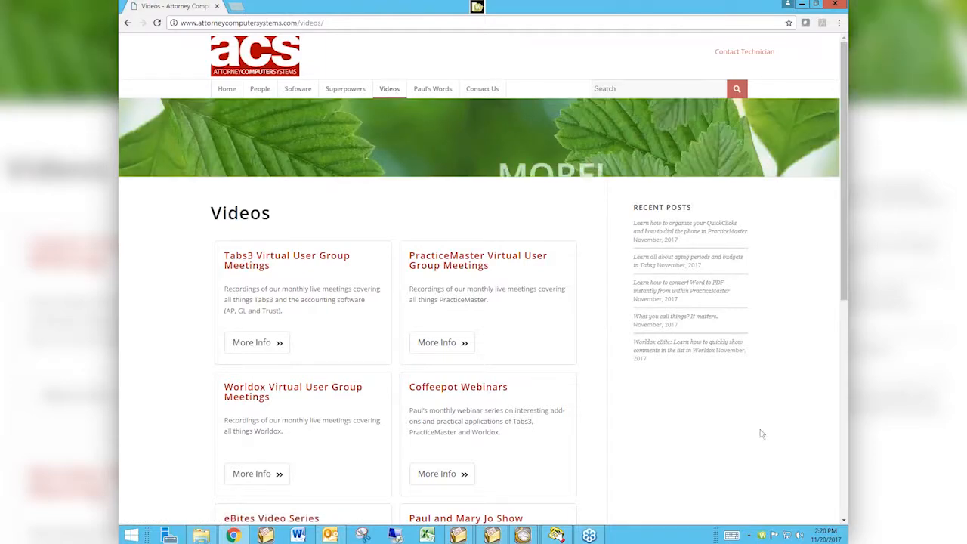
# Step: Open the PracticeMaster Virtual User Group Meetings page and look through the upcoming session details and past meeting recordings
pyautogui.scroll(-2, 762, 434)
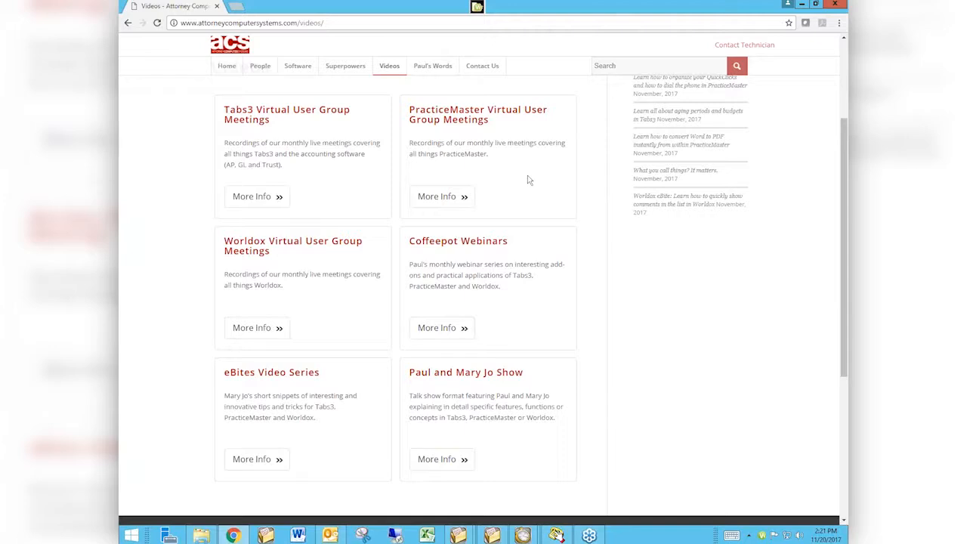
pyautogui.click(444, 198)
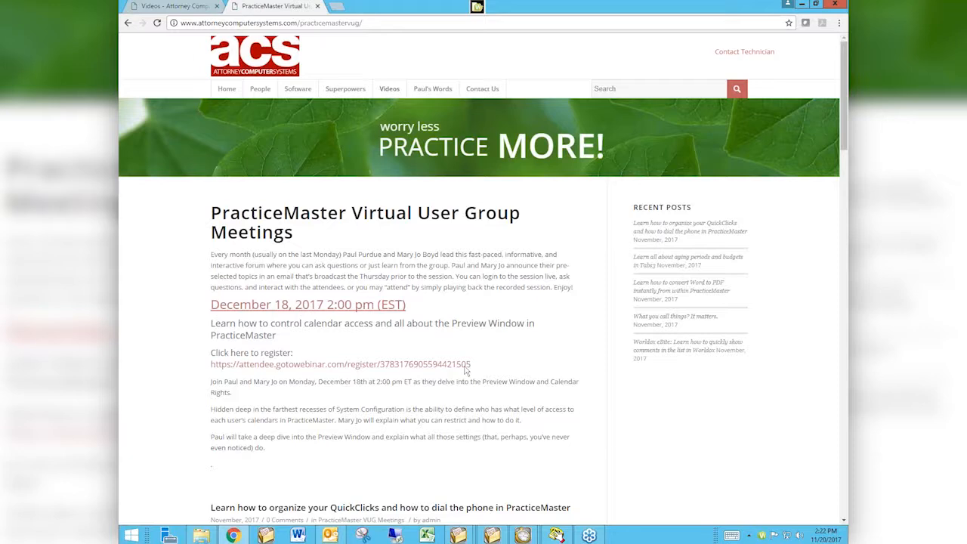
pyautogui.scroll(-3, 667, 460)
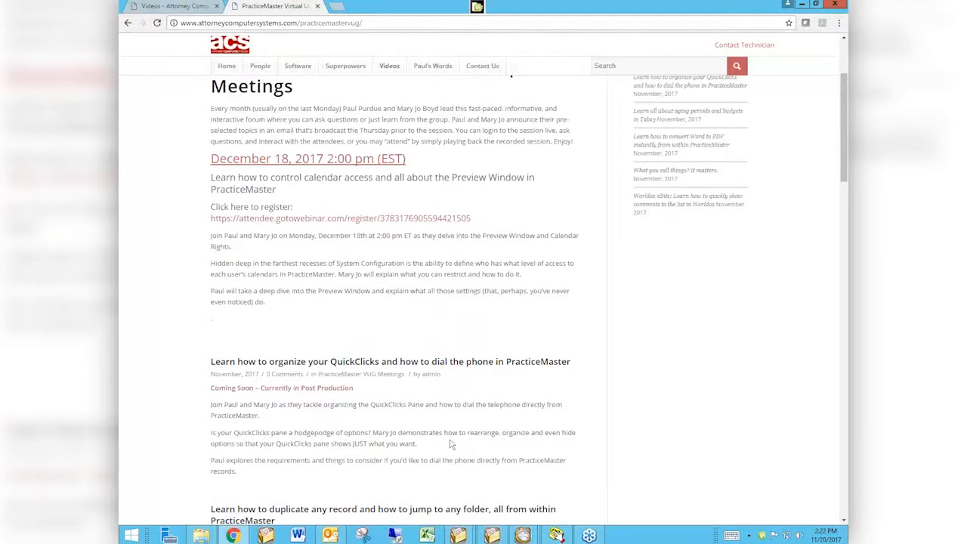
pyautogui.scroll(-3, 450, 445)
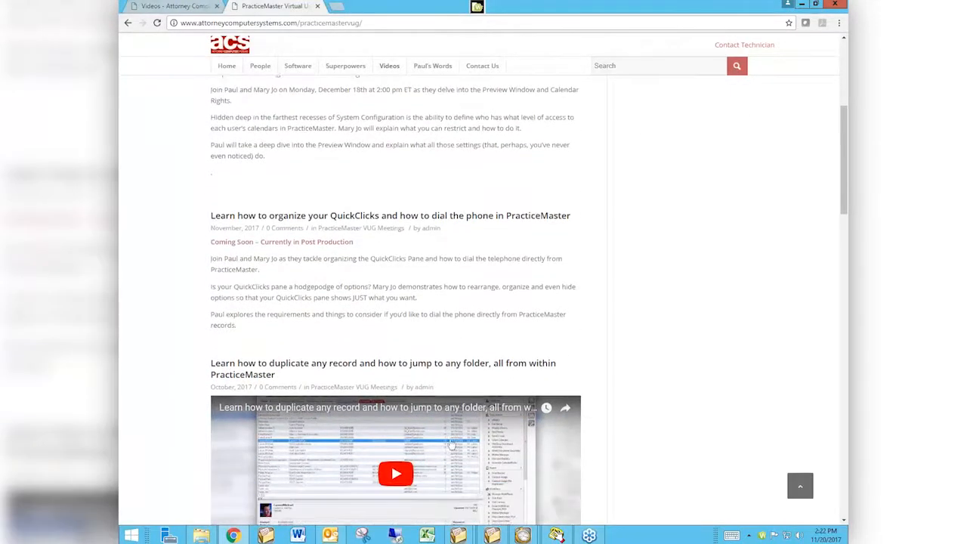
pyautogui.scroll(-2, 450, 445)
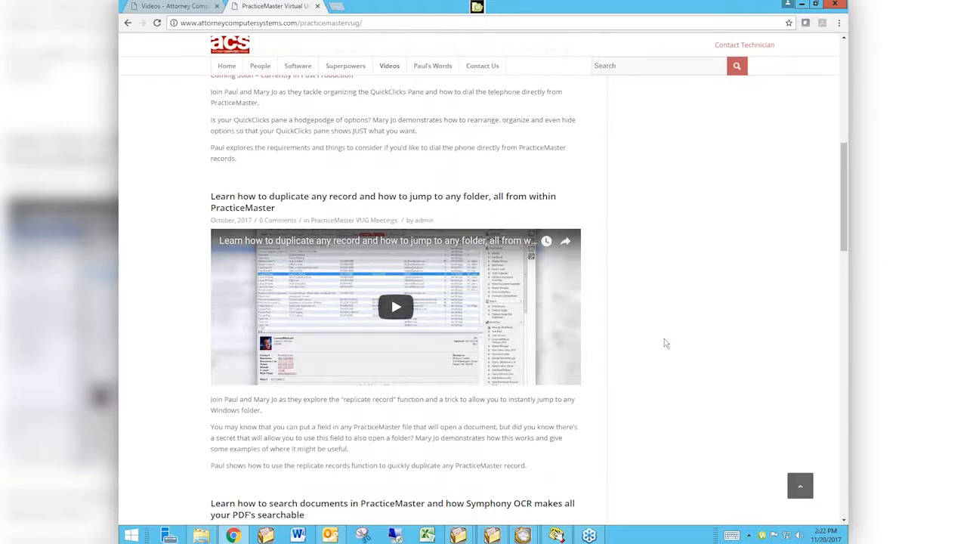
pyautogui.scroll(-5, 664, 344)
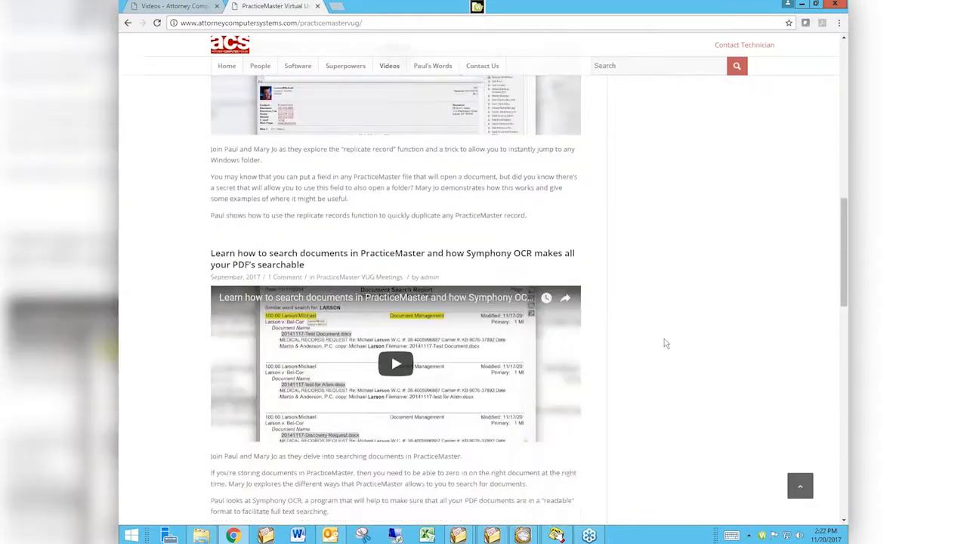
pyautogui.scroll(-6, 664, 344)
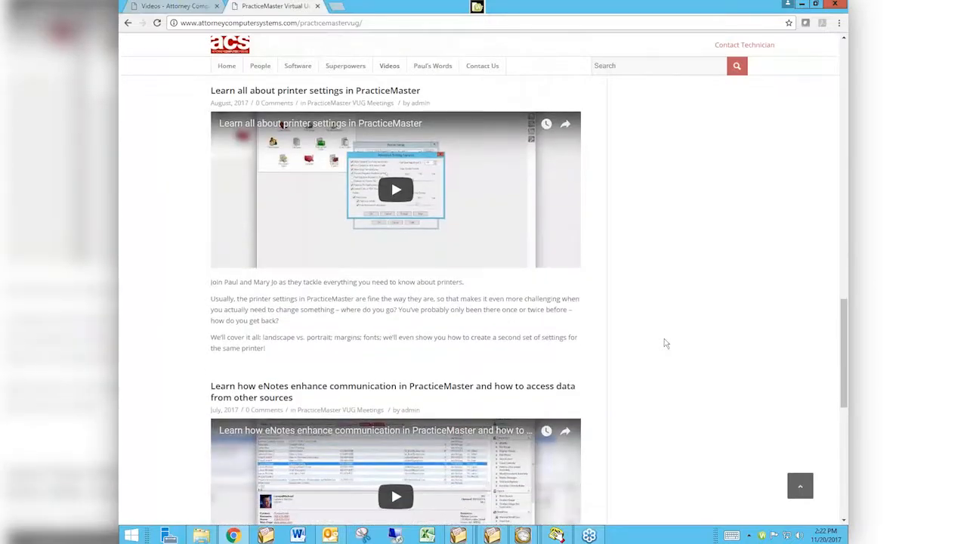
pyautogui.scroll(-3, 664, 343)
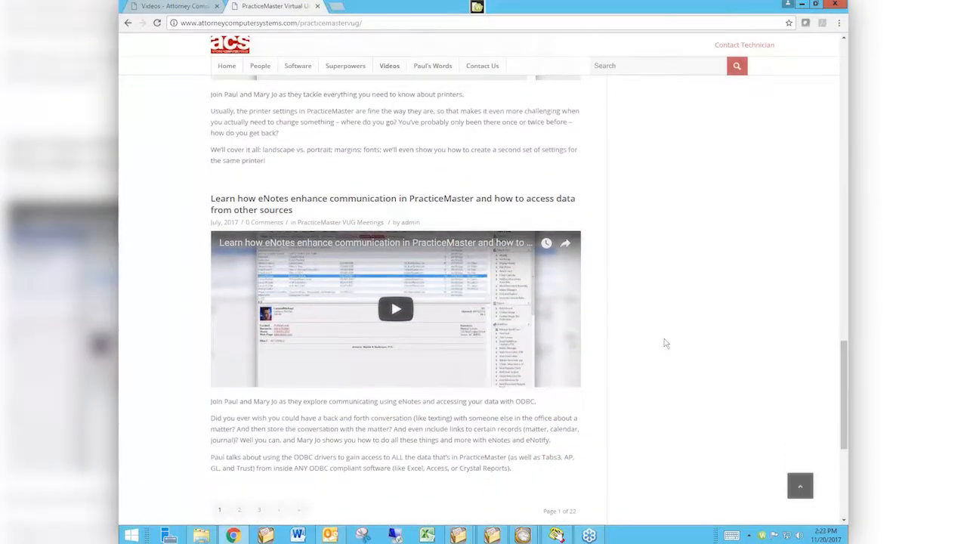